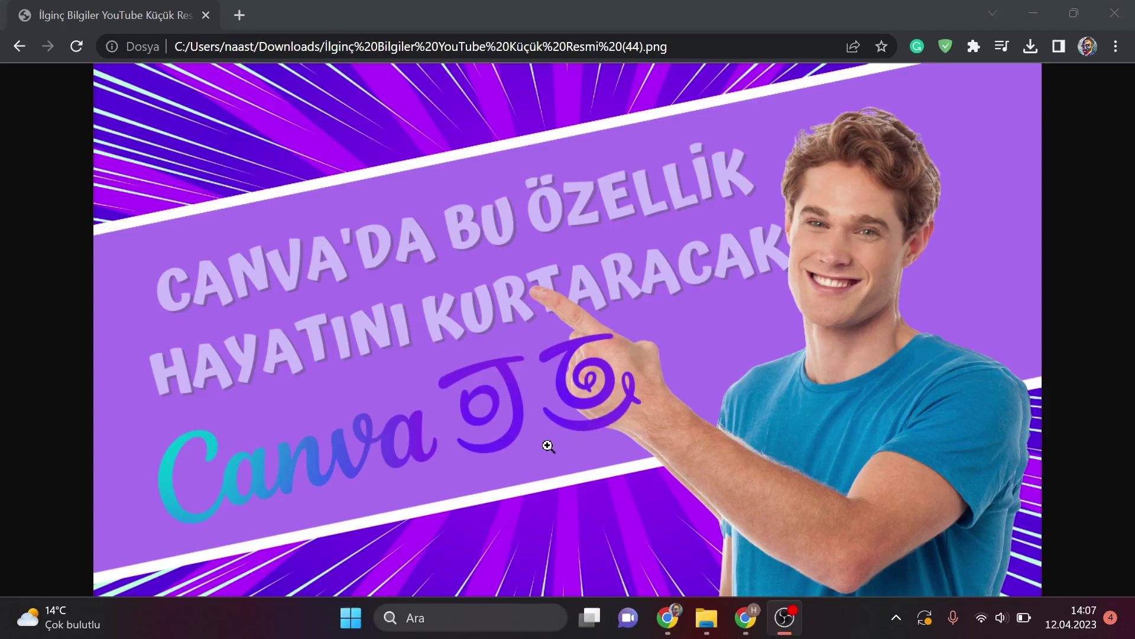
Step: Go to canva.com in a new browser tab and look over the home page
click(239, 14)
text(canva.com)
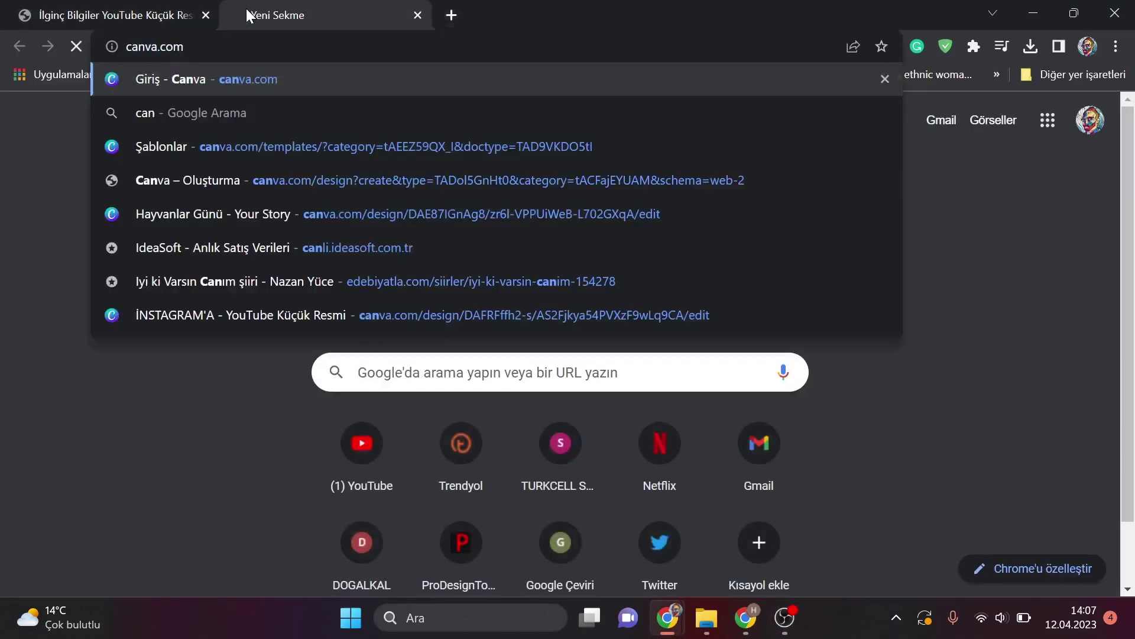
key(Return)
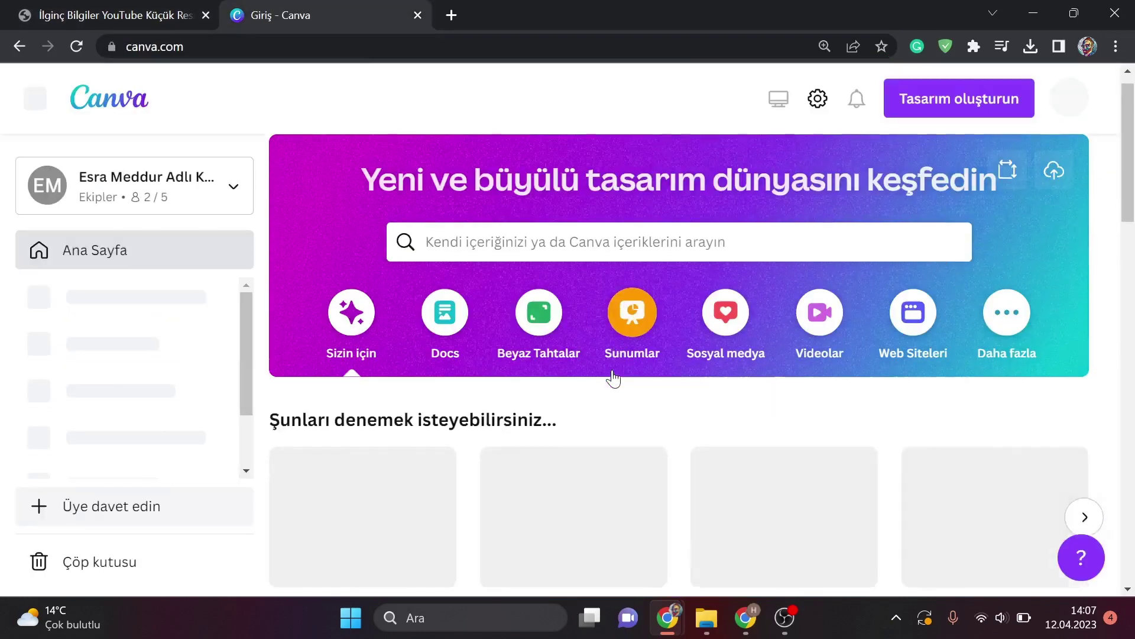
scroll(598, 313, down, 3)
scroll(609, 368, down, 3)
scroll(612, 391, up, 3)
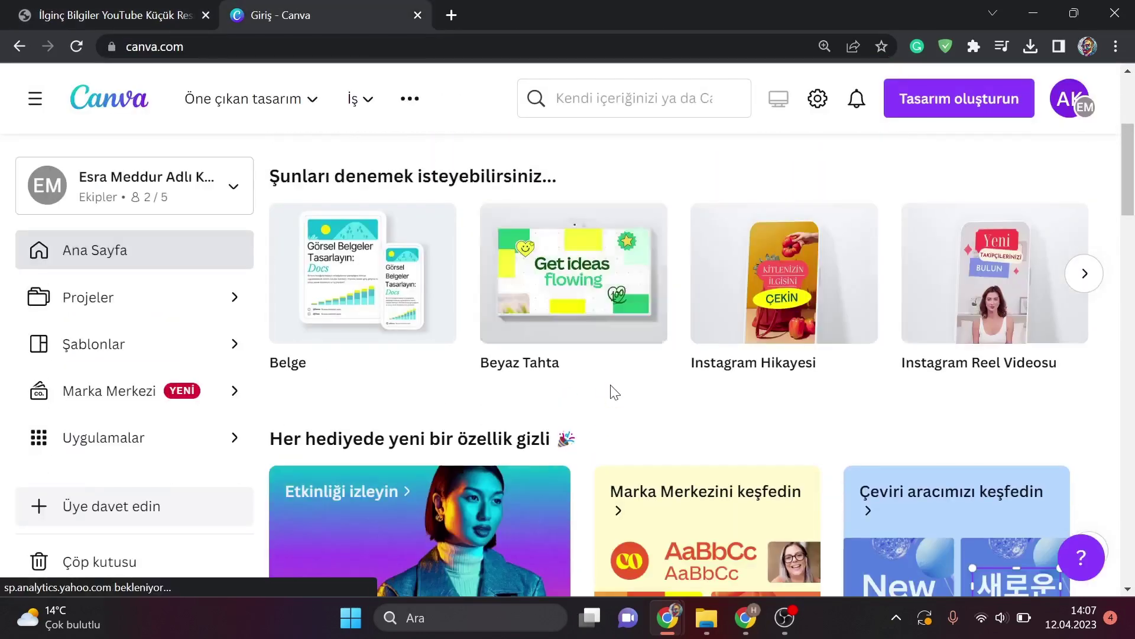
scroll(615, 391, up, 3)
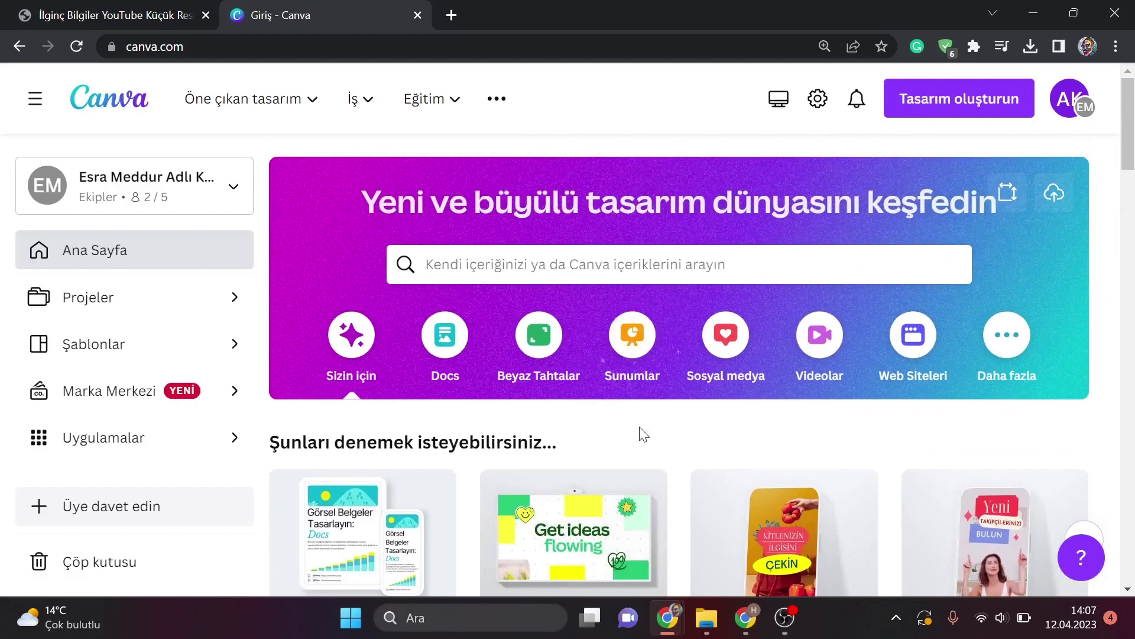
Step: Search 'instagarm gö', choose the square Instagram post format and create a blank post
click(621, 260)
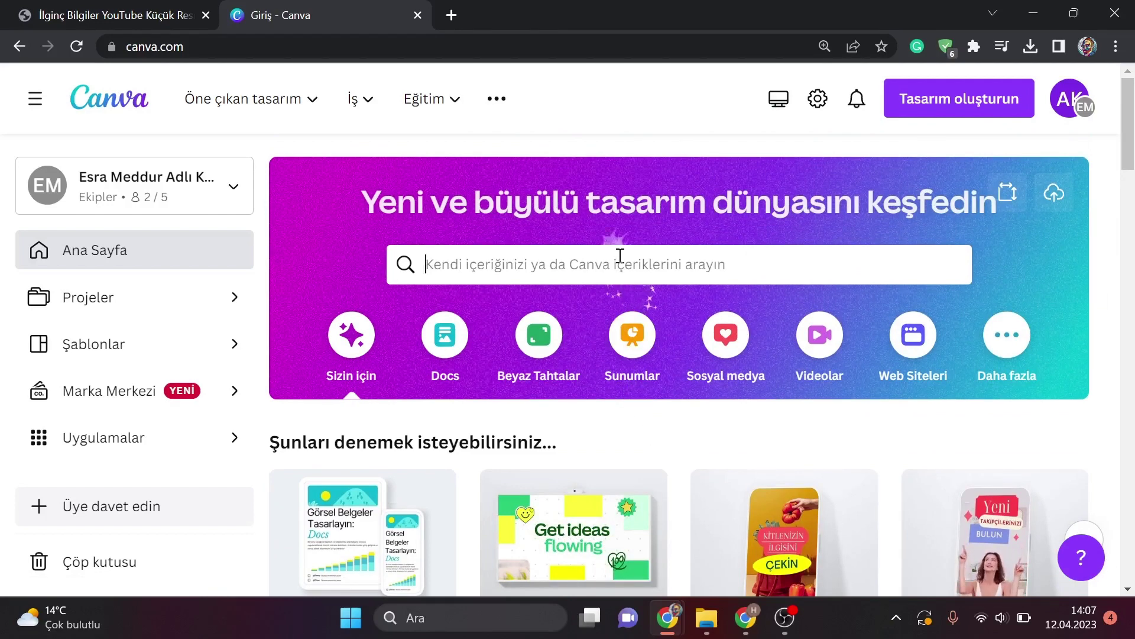
text(instagarm)
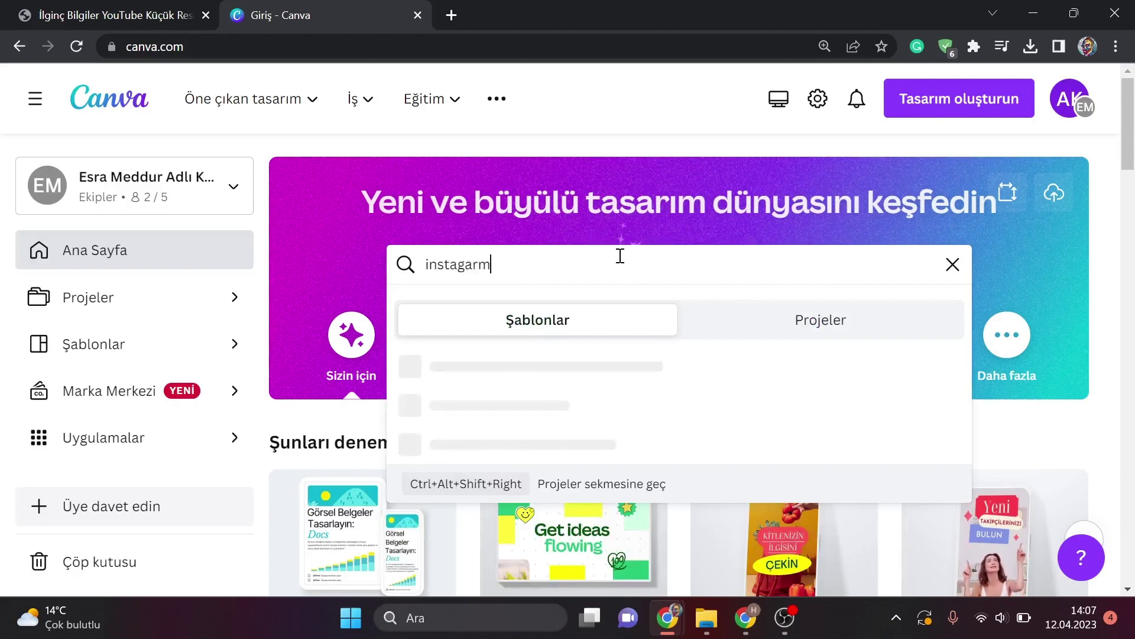
text( gö)
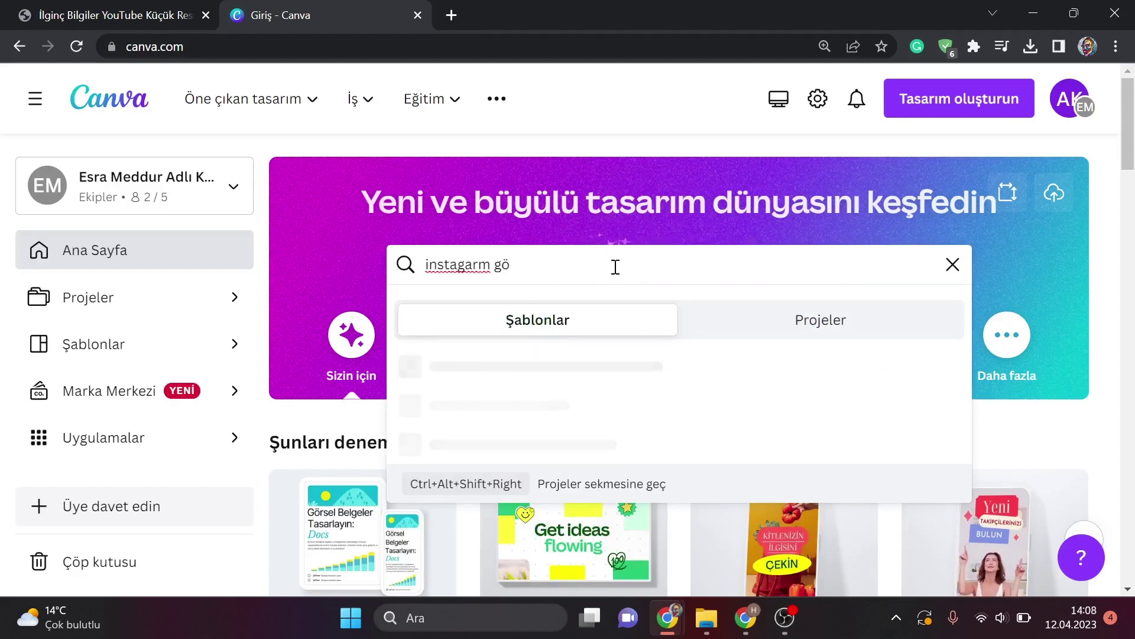
click(565, 521)
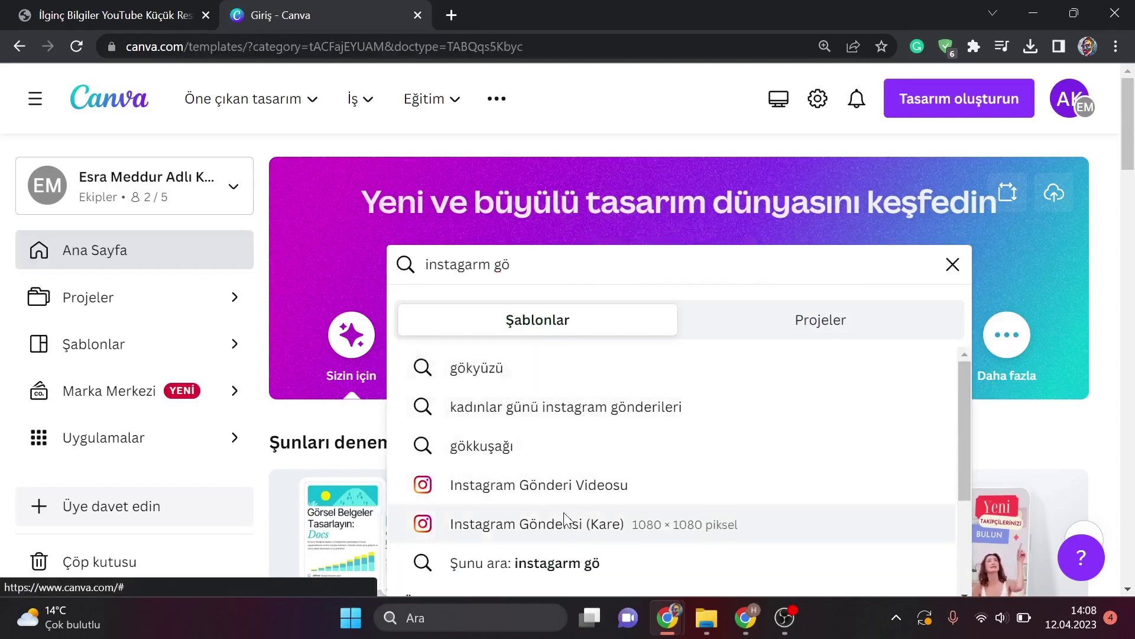
scroll(402, 461, down, 3)
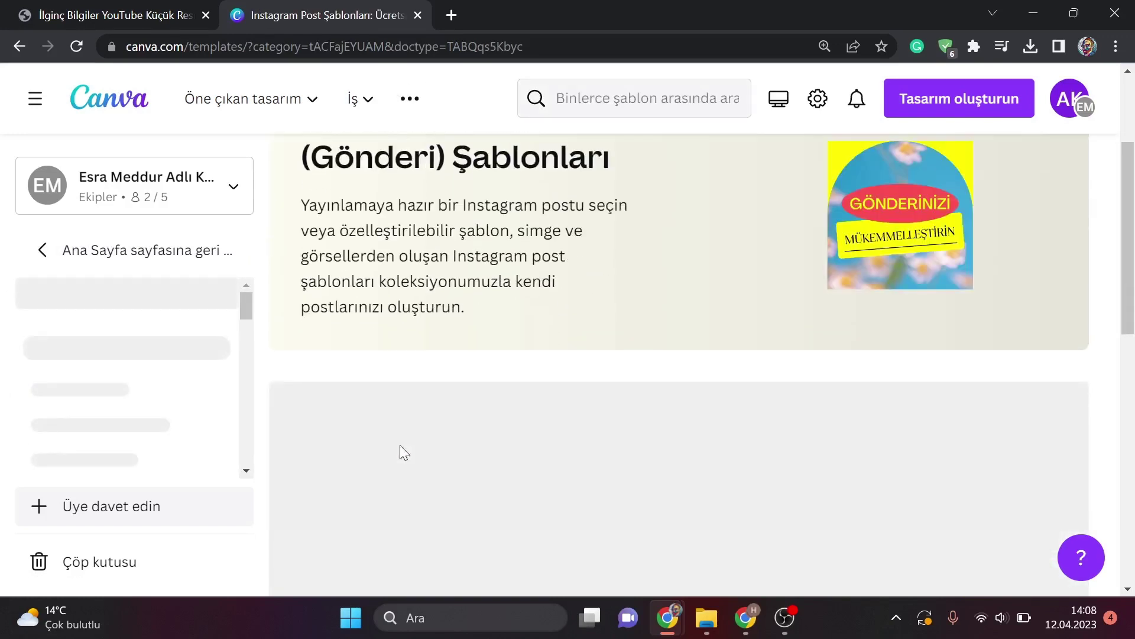
scroll(399, 426, down, 2)
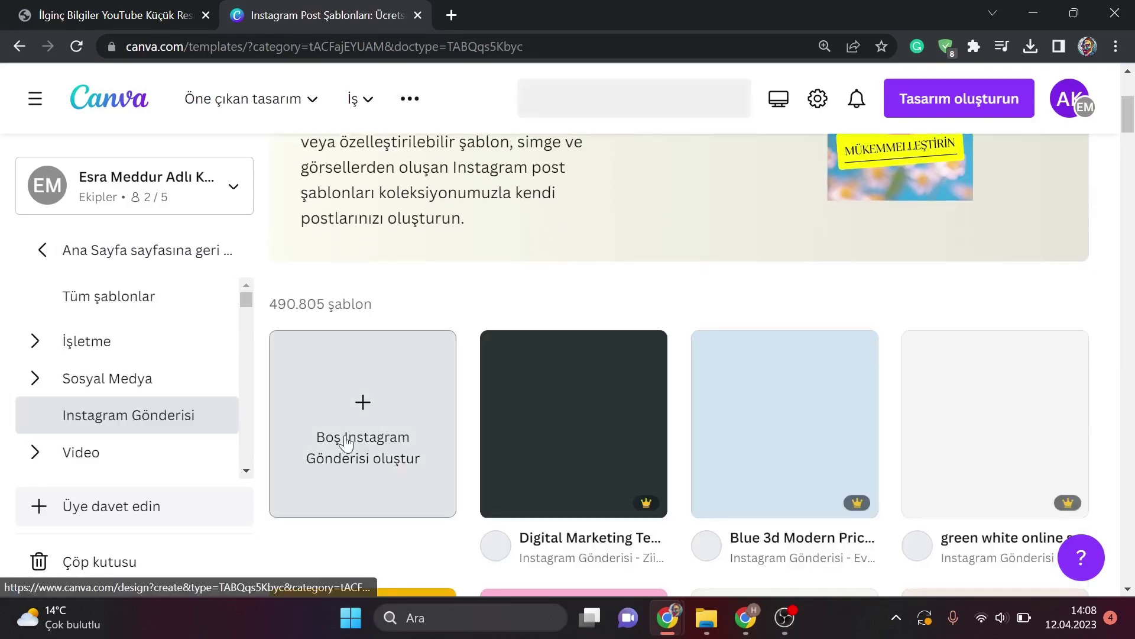
click(346, 442)
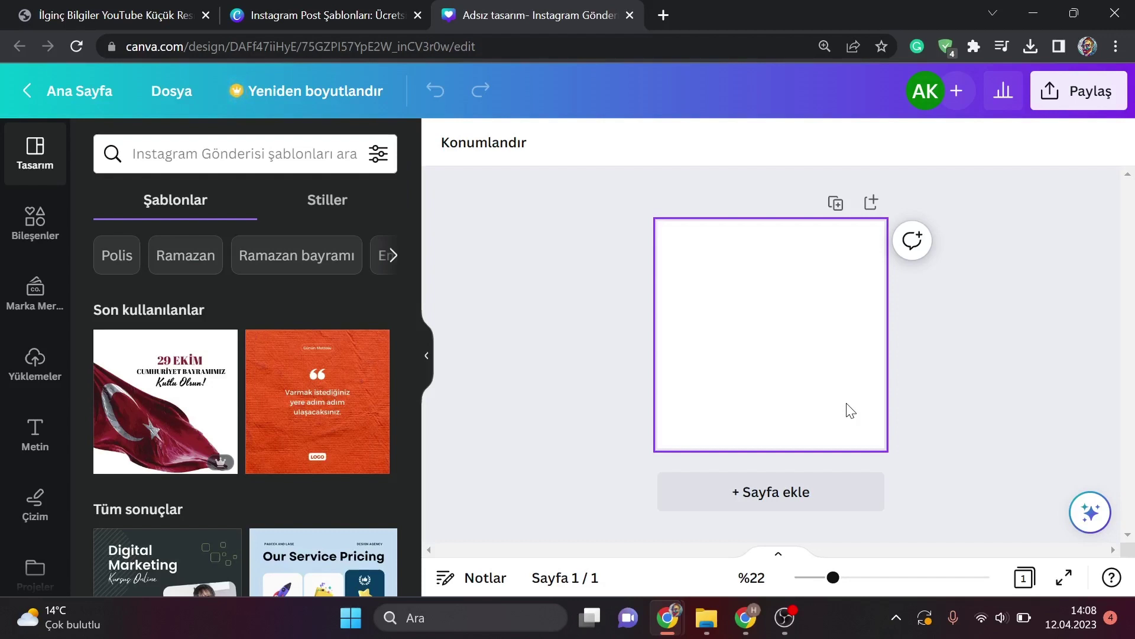
Step: Search the Elements library for 'person' and scroll down to the photo results
click(52, 242)
click(254, 162)
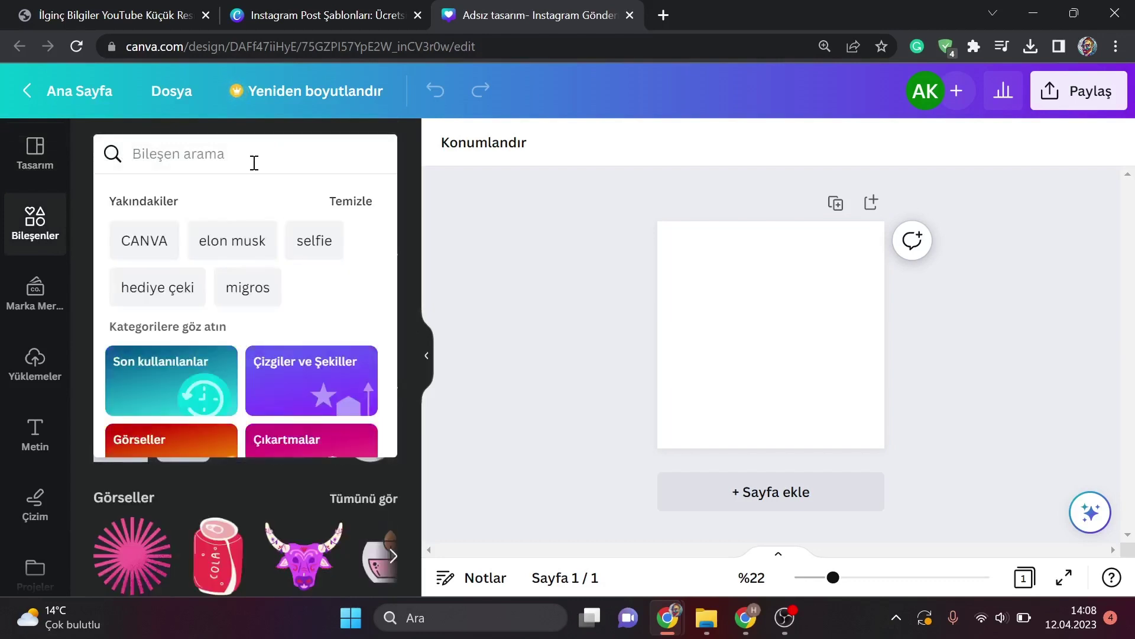
text(pers)
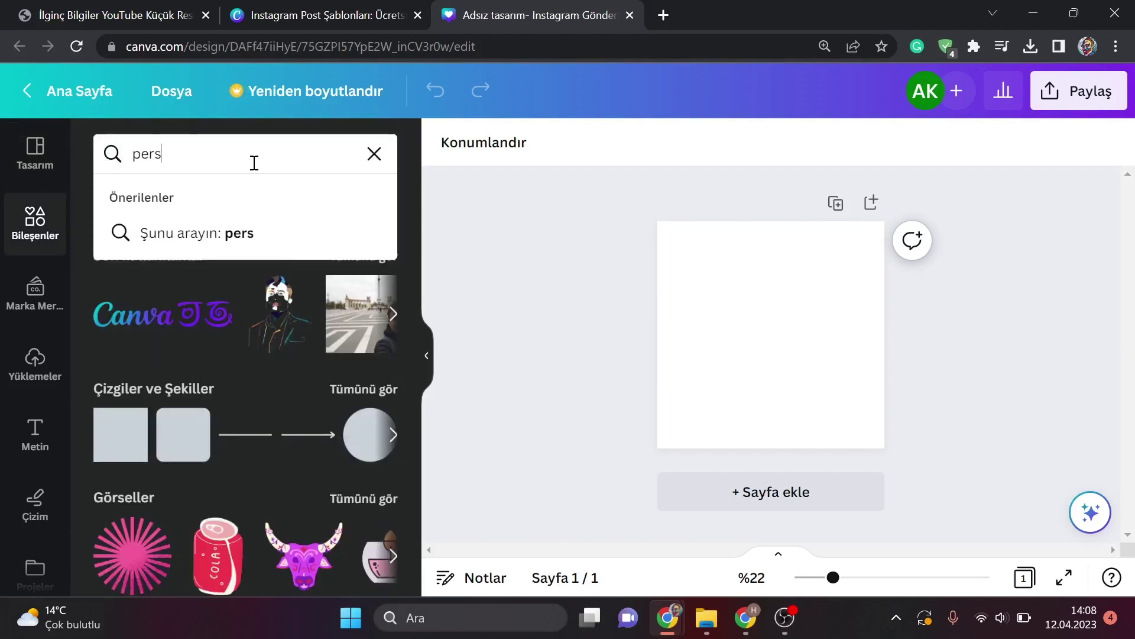
text(on)
key(Return)
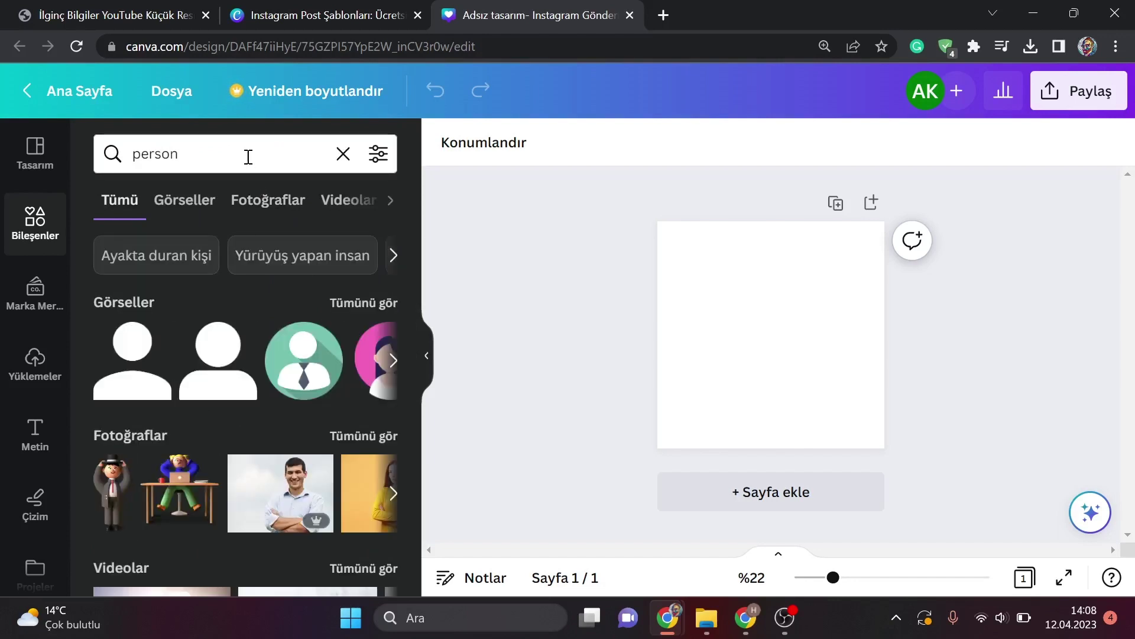
scroll(306, 447, down, 3)
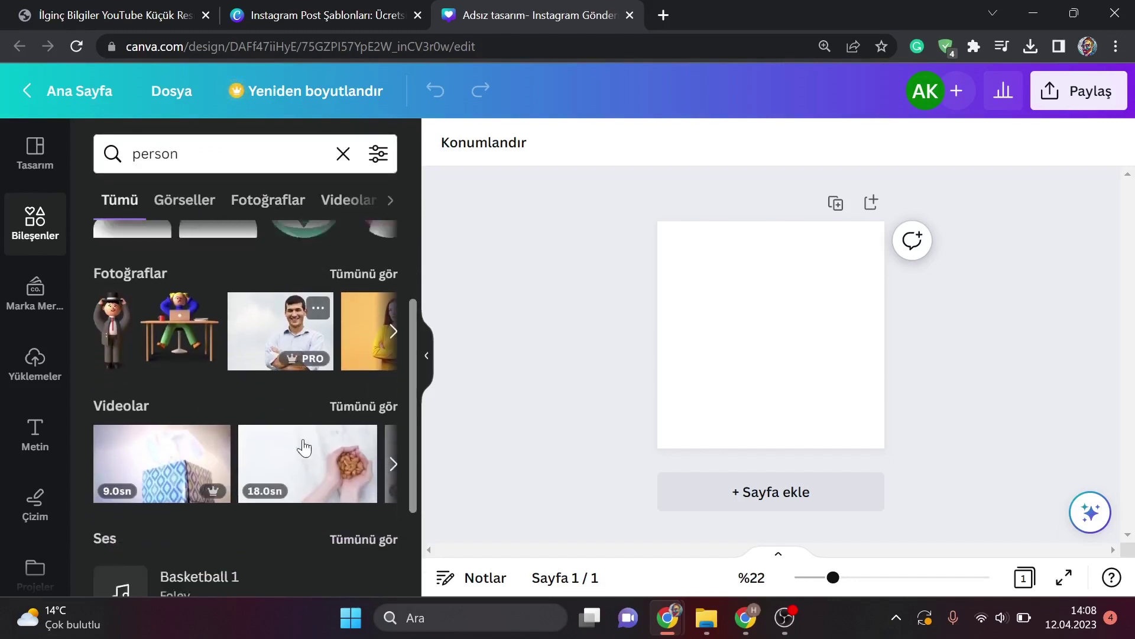
Step: Add the smiling man stock photo and set it as the page background
click(276, 330)
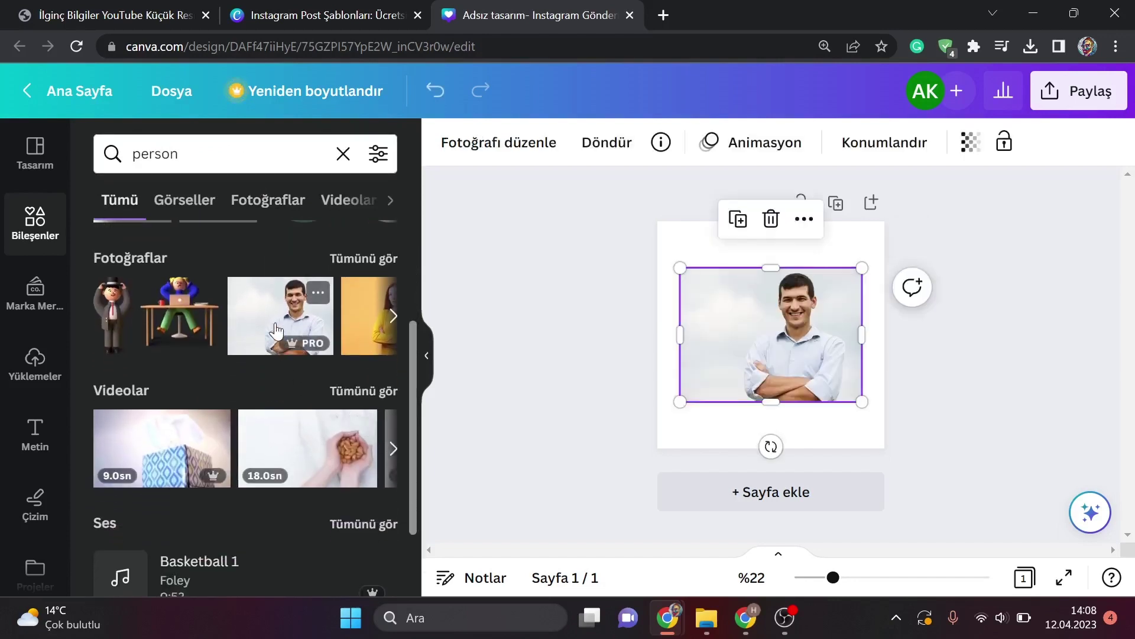
right_click(816, 327)
click(918, 528)
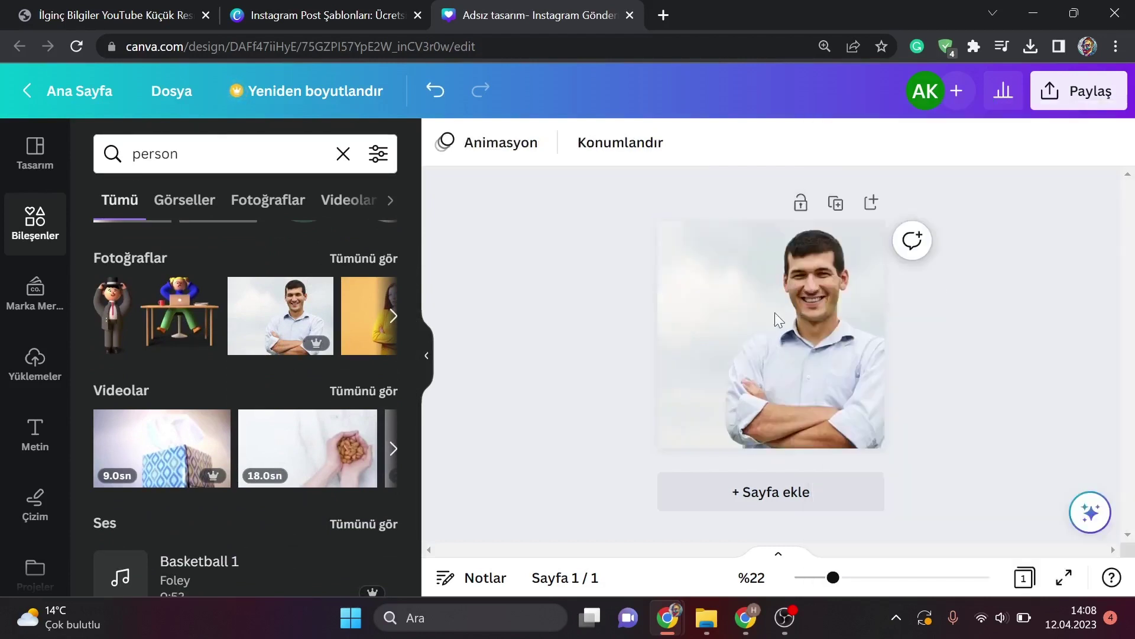
click(837, 362)
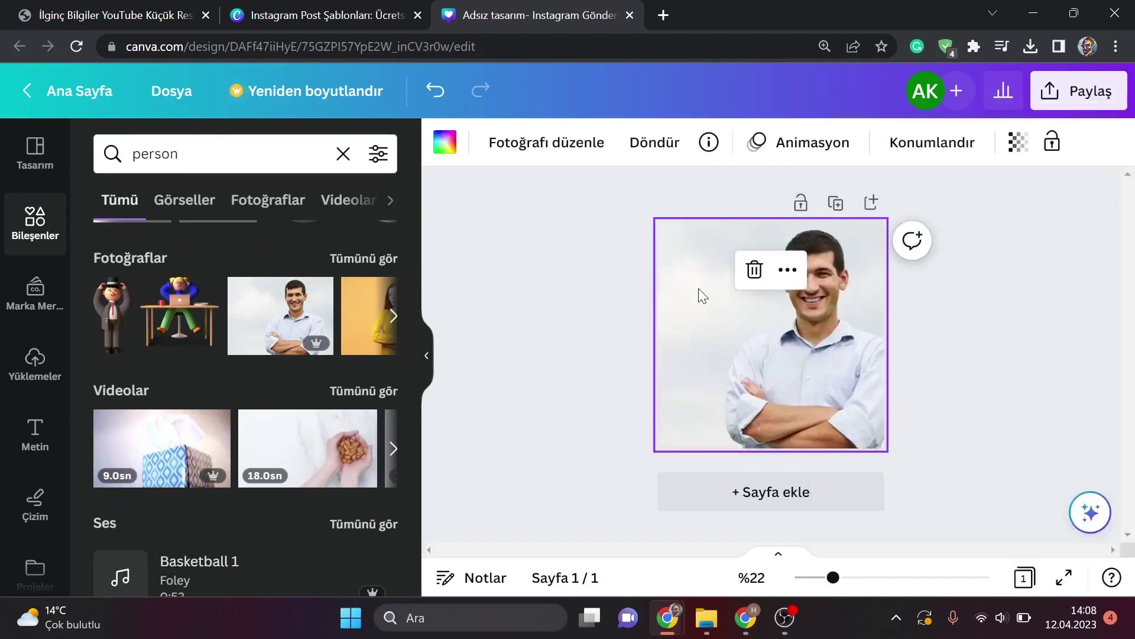
Step: Start Magic Edit on the background photo from the photo editing tools
click(540, 144)
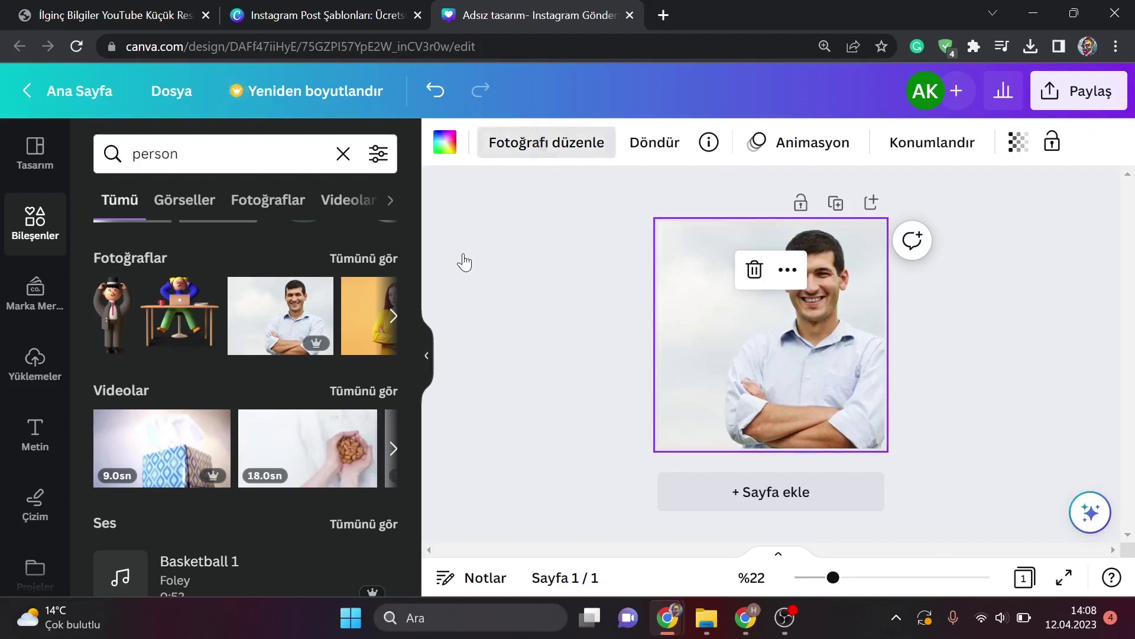
click(528, 148)
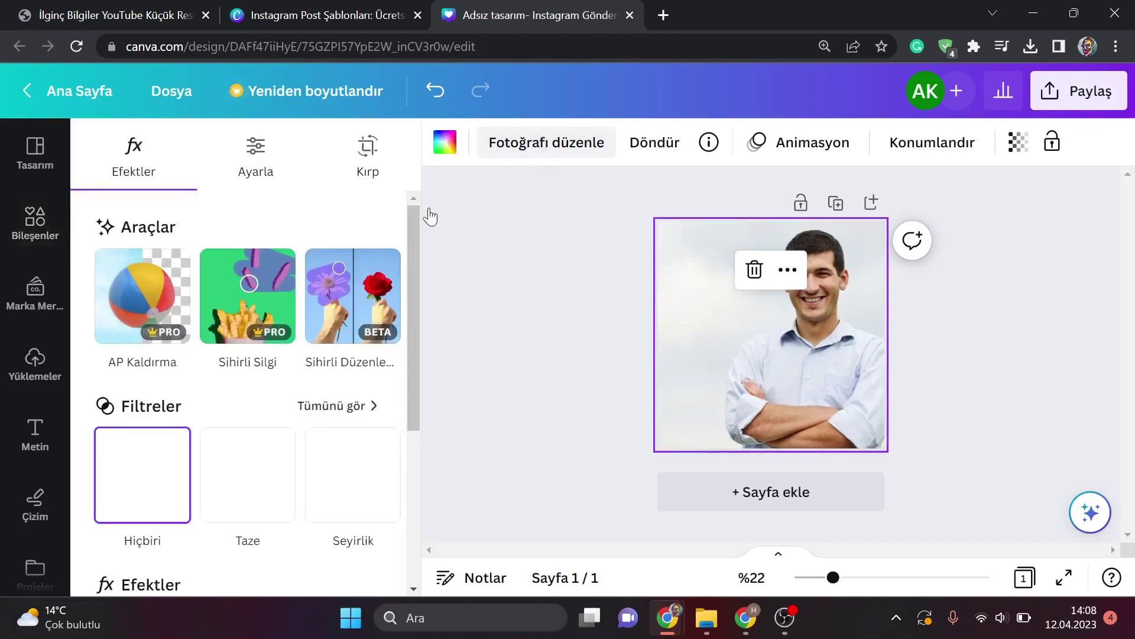
click(326, 333)
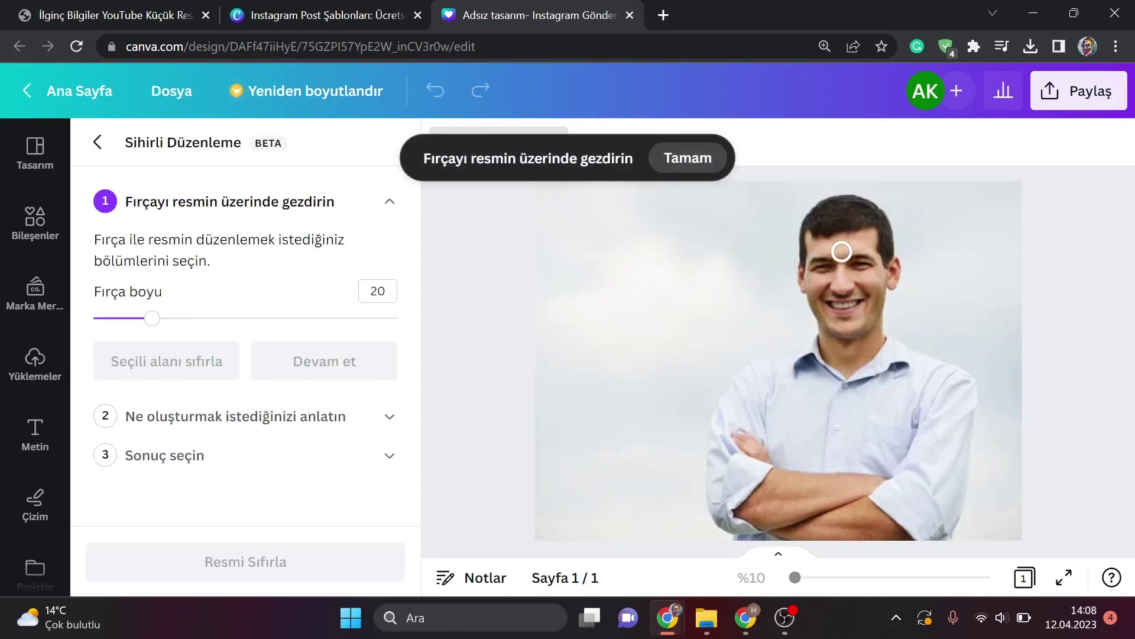
Step: Brush over the man's eyes, enter a glasses prompt and generate Magic Edit results
drag(812, 265, 874, 267)
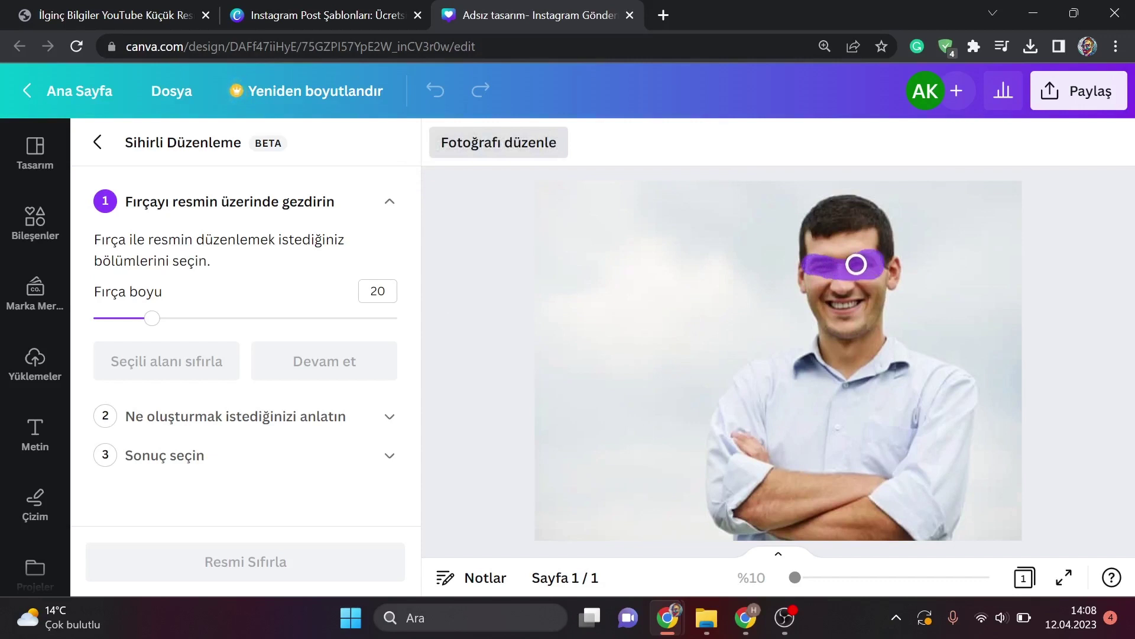
click(803, 272)
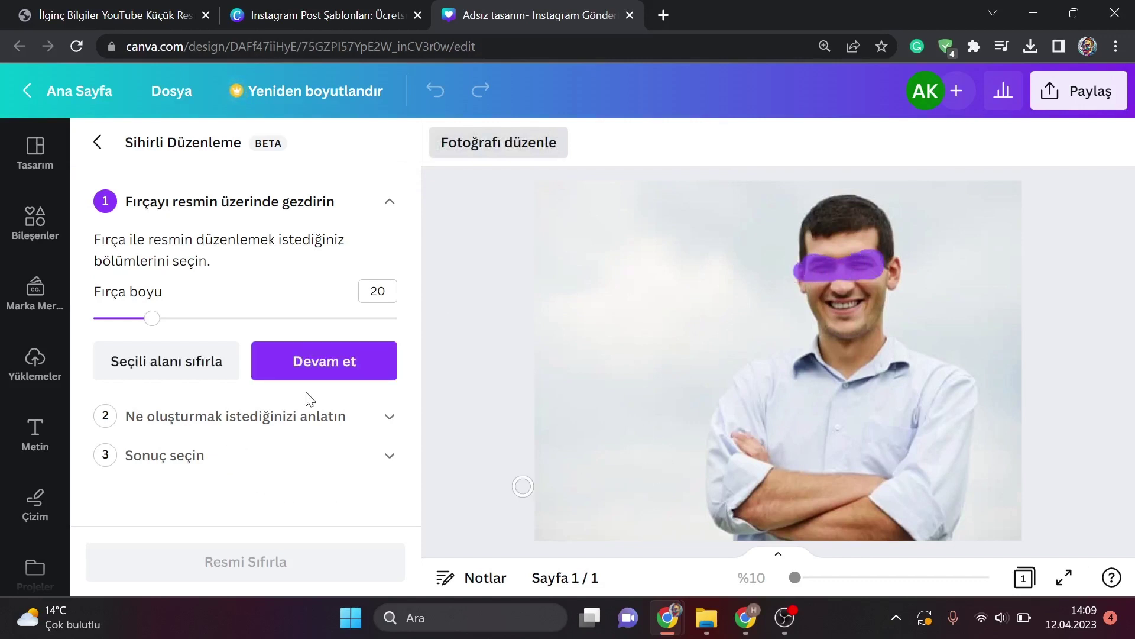
click(313, 362)
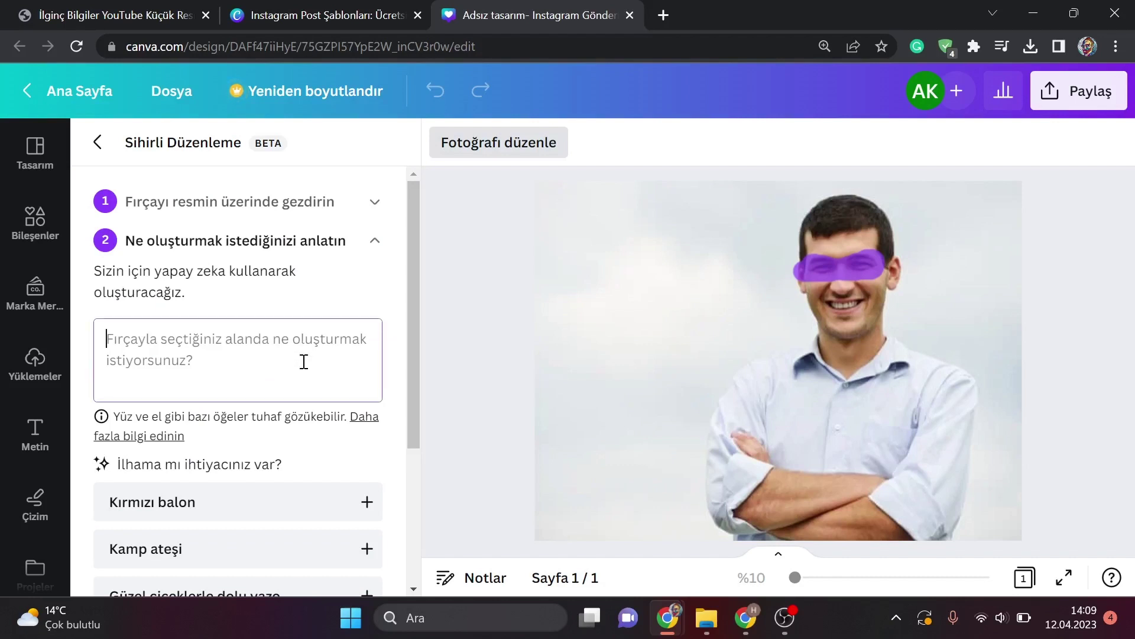
scroll(307, 360, down, 3)
scroll(307, 361, up, 3)
text(siyah gözlük)
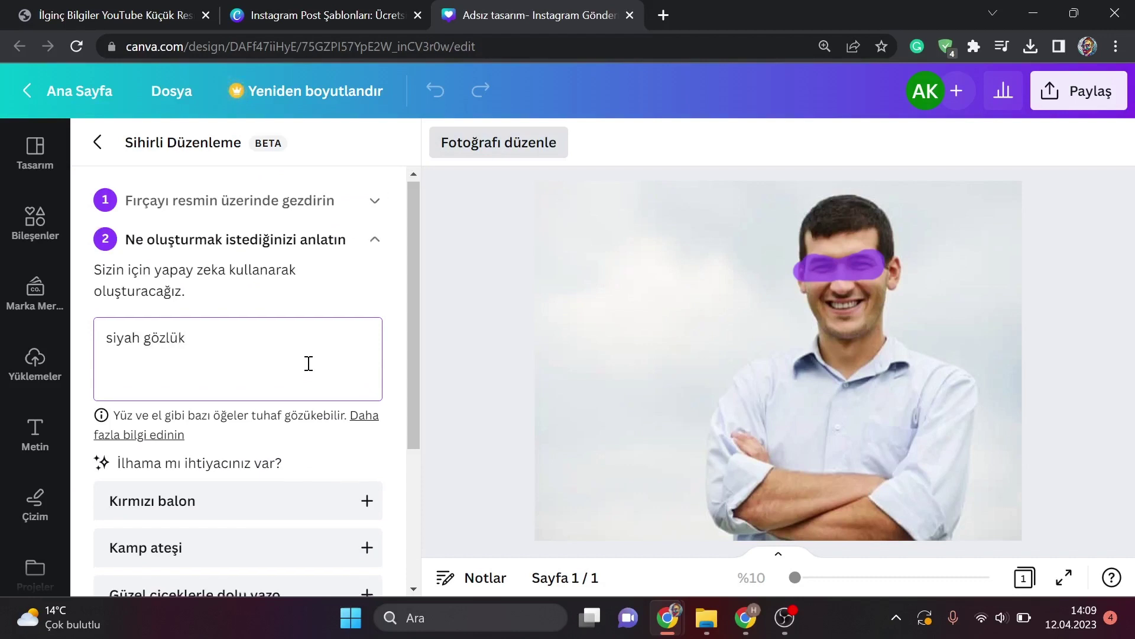
scroll(307, 363, down, 3)
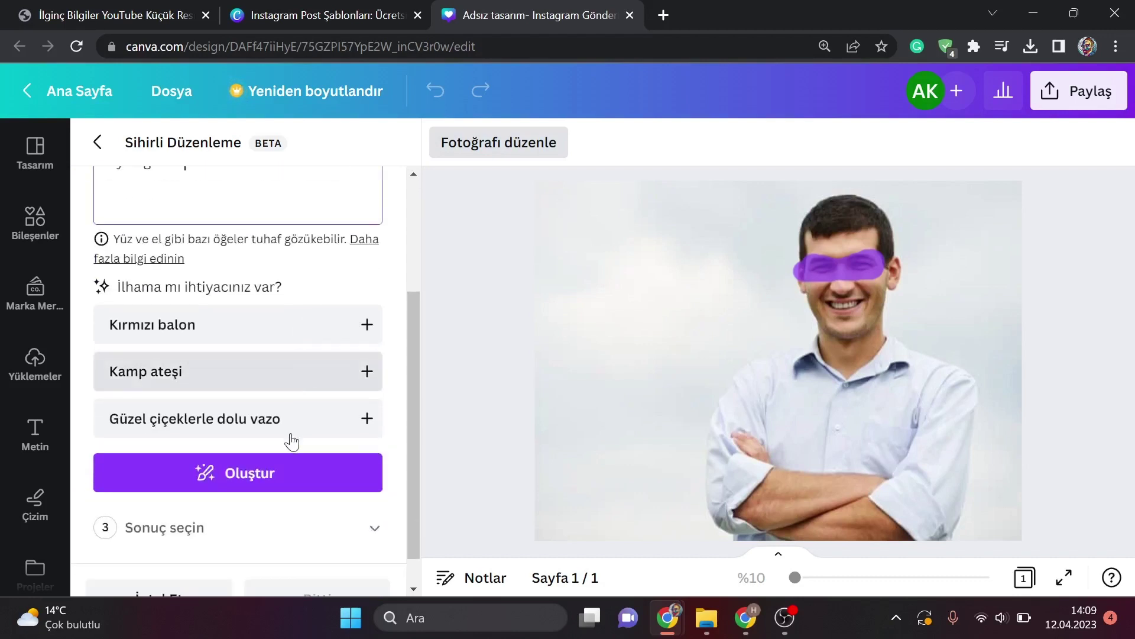
click(284, 471)
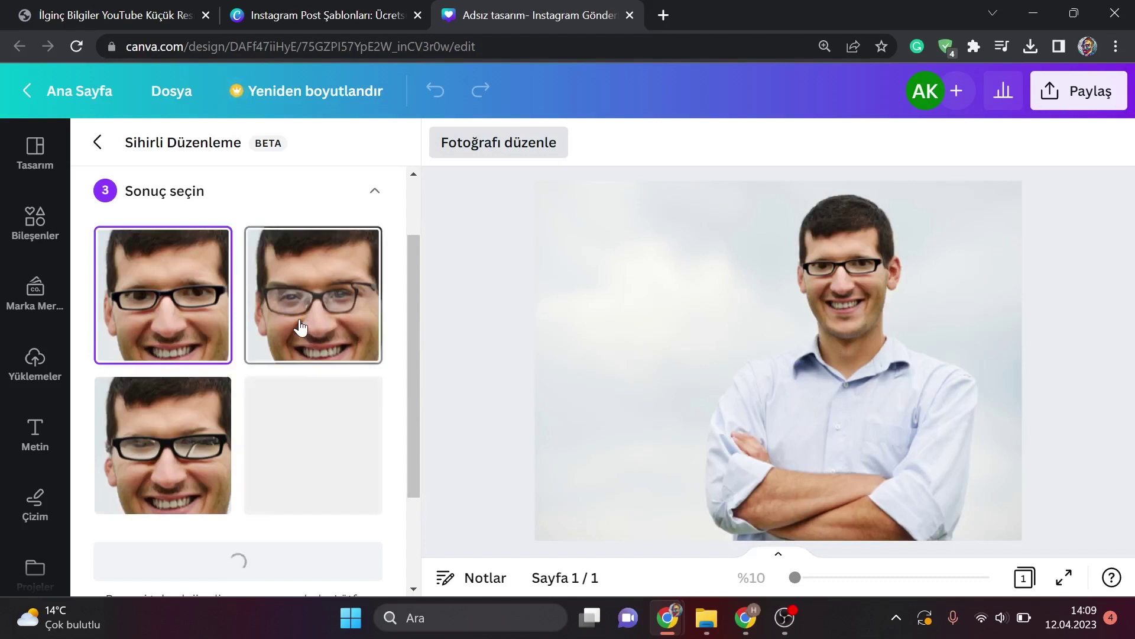
Step: Apply the thin-rimmed glasses variant and return to the Effects panel
click(160, 437)
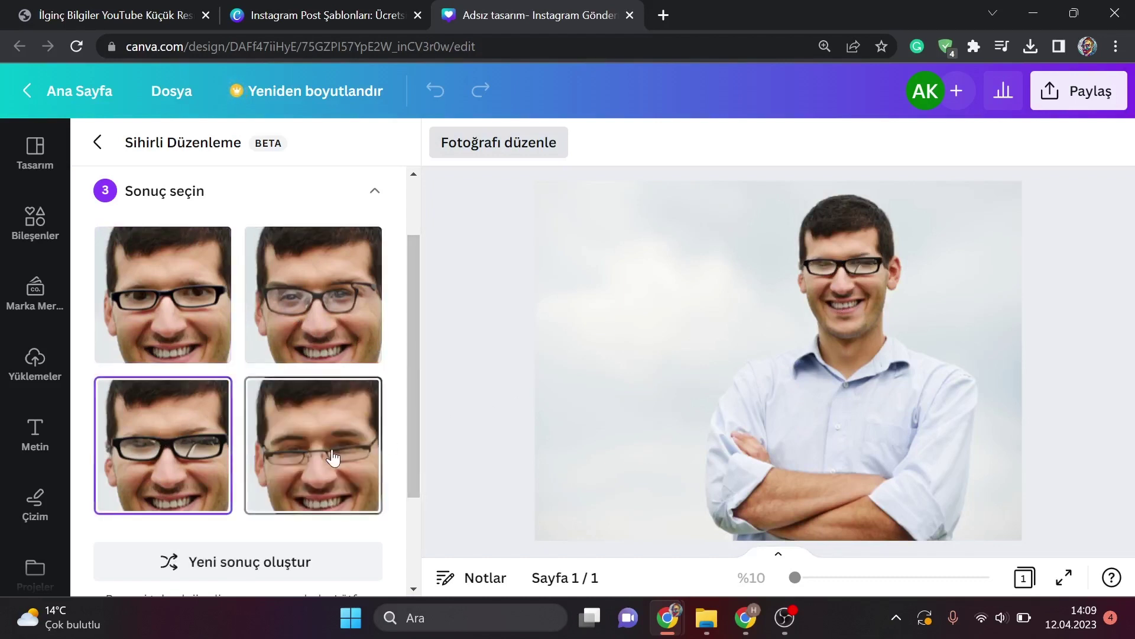
click(370, 455)
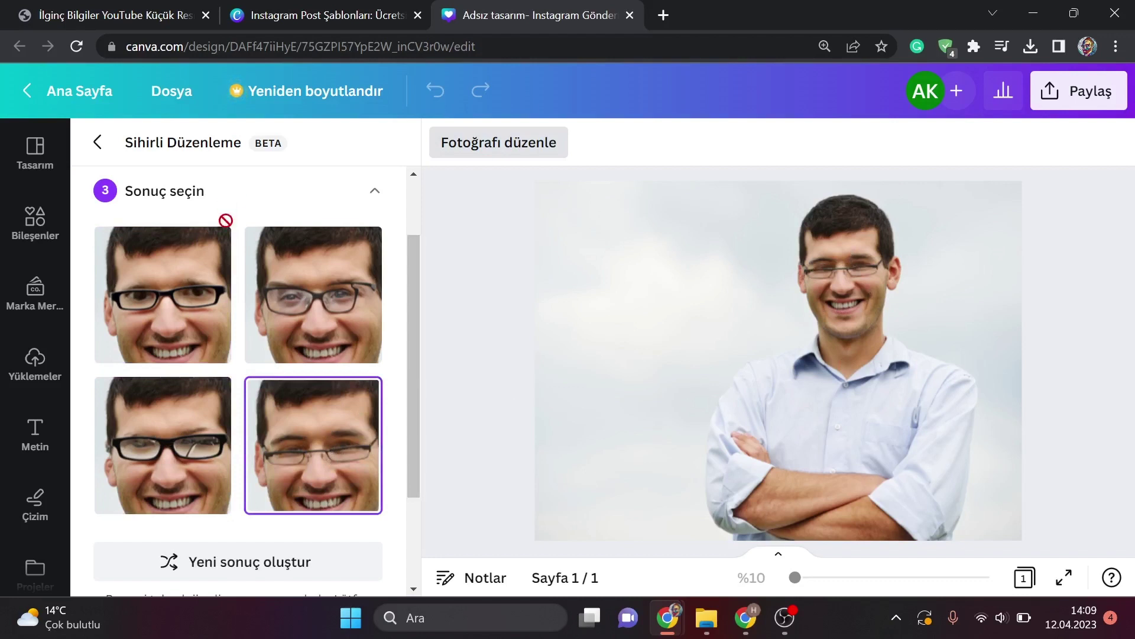
click(98, 144)
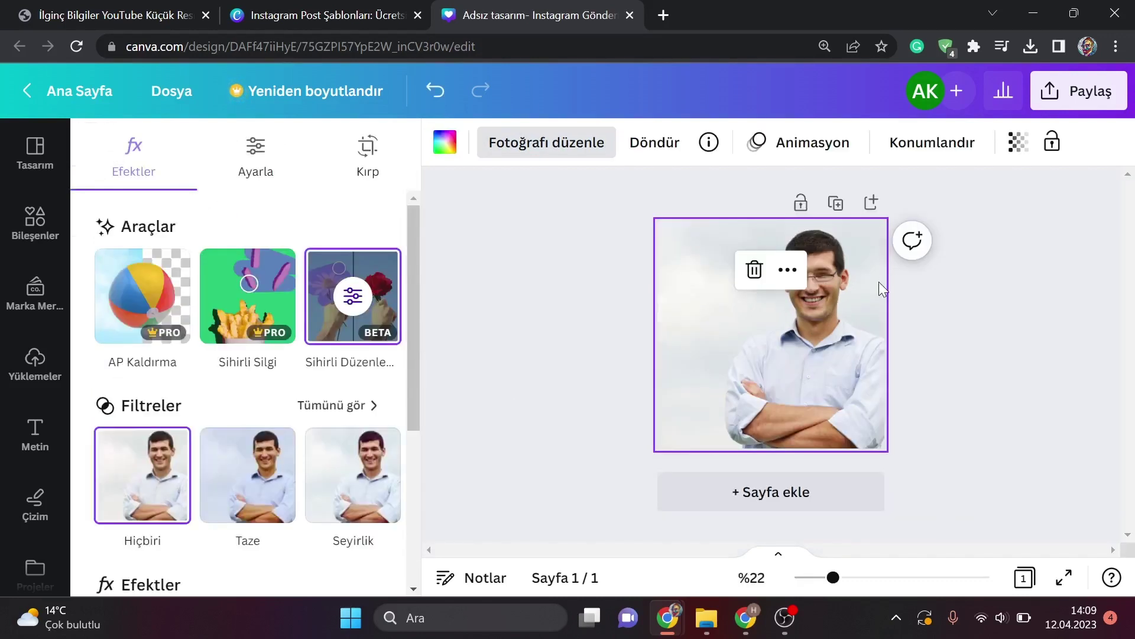
Step: Delete the man's photo and search the elements for 'selfie'
key(Delete)
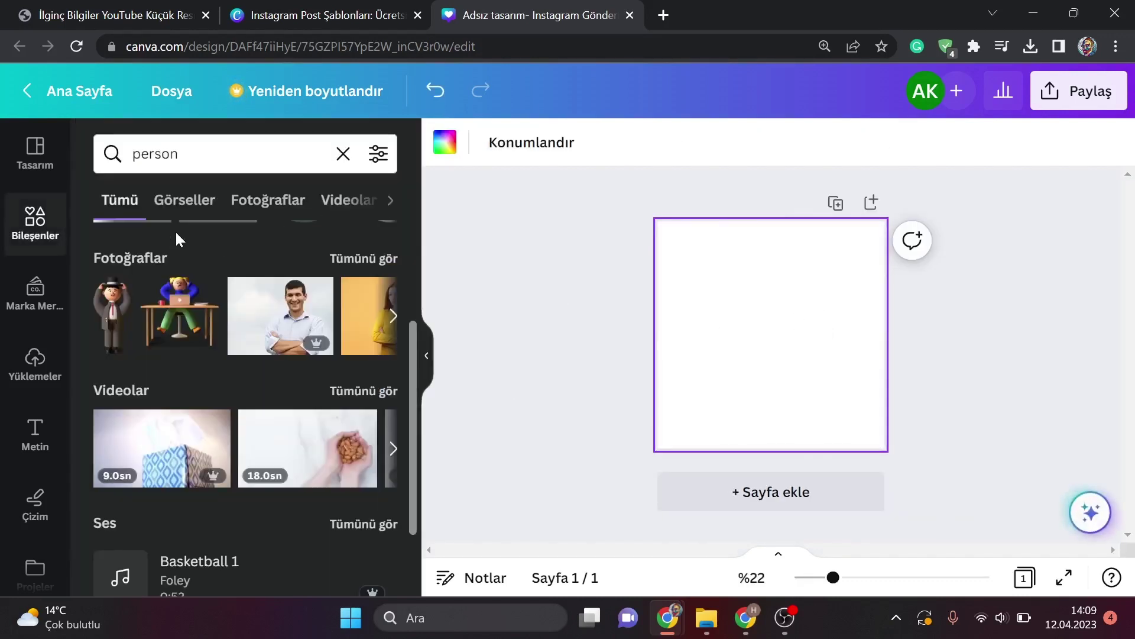
click(190, 167)
text(self)
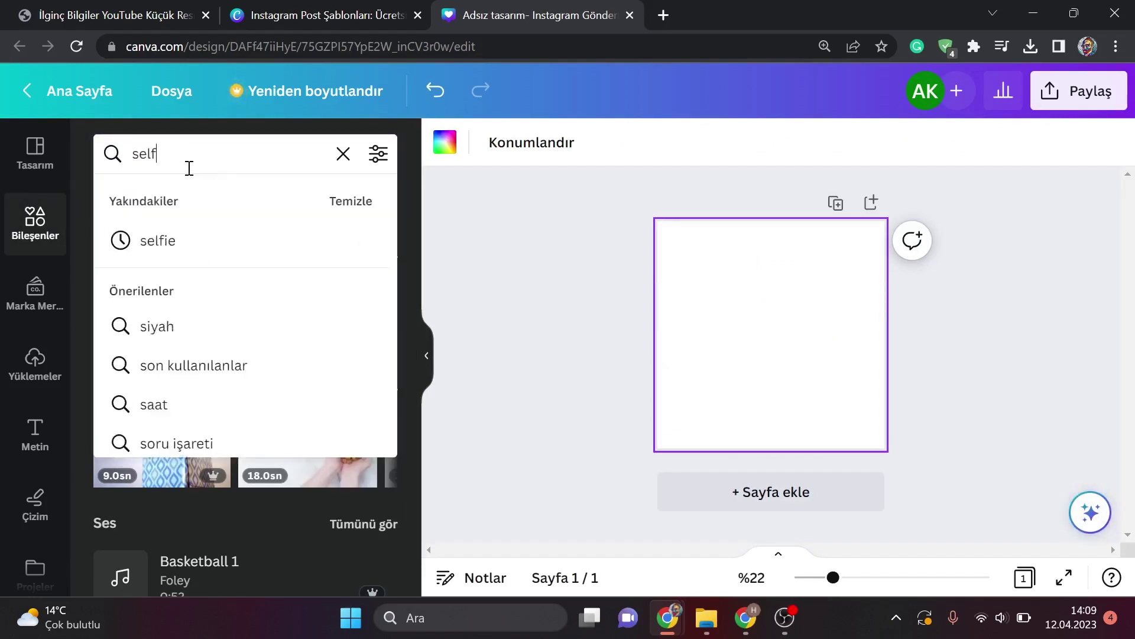
text(ie)
key(Return)
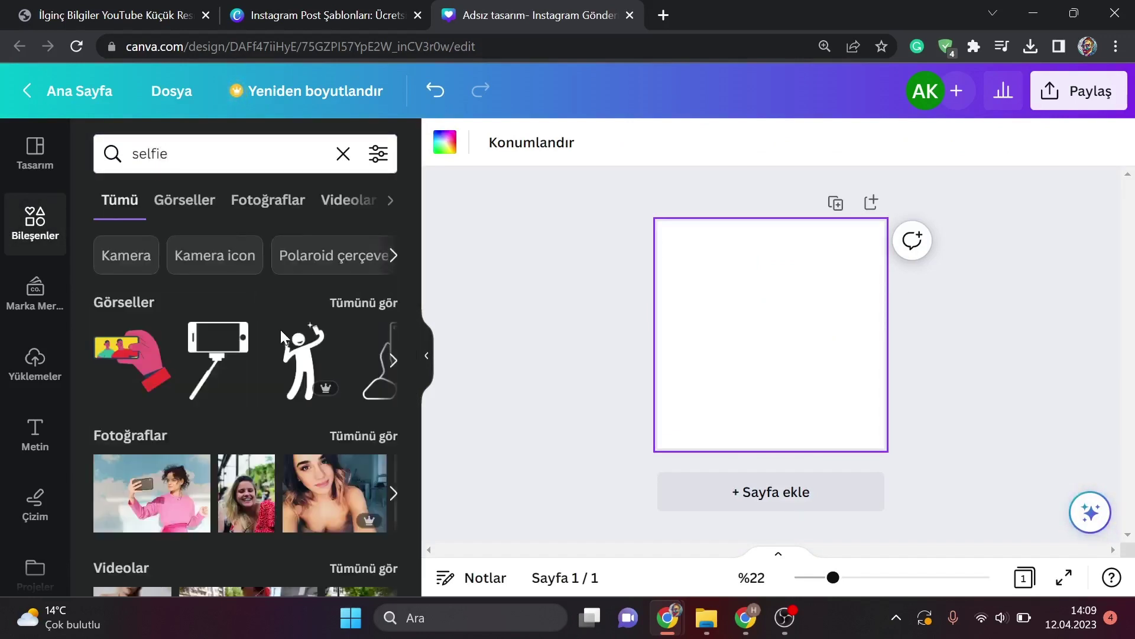
Step: Set the blonde woman's selfie as the page background and open its editing options
click(247, 490)
right_click(769, 391)
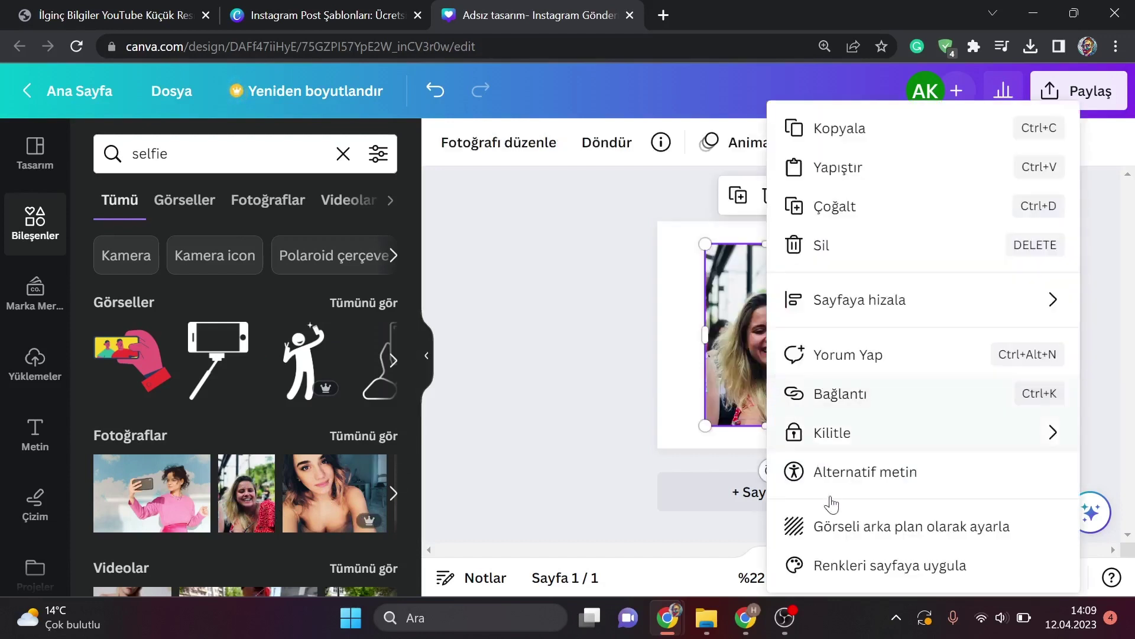
click(843, 528)
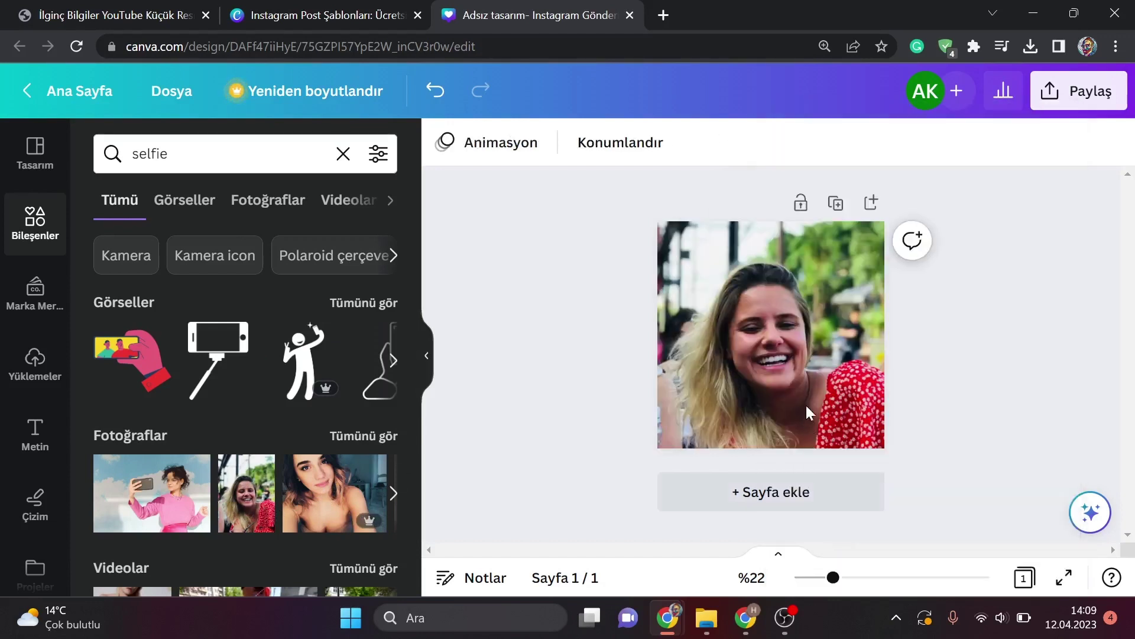
click(798, 367)
click(554, 155)
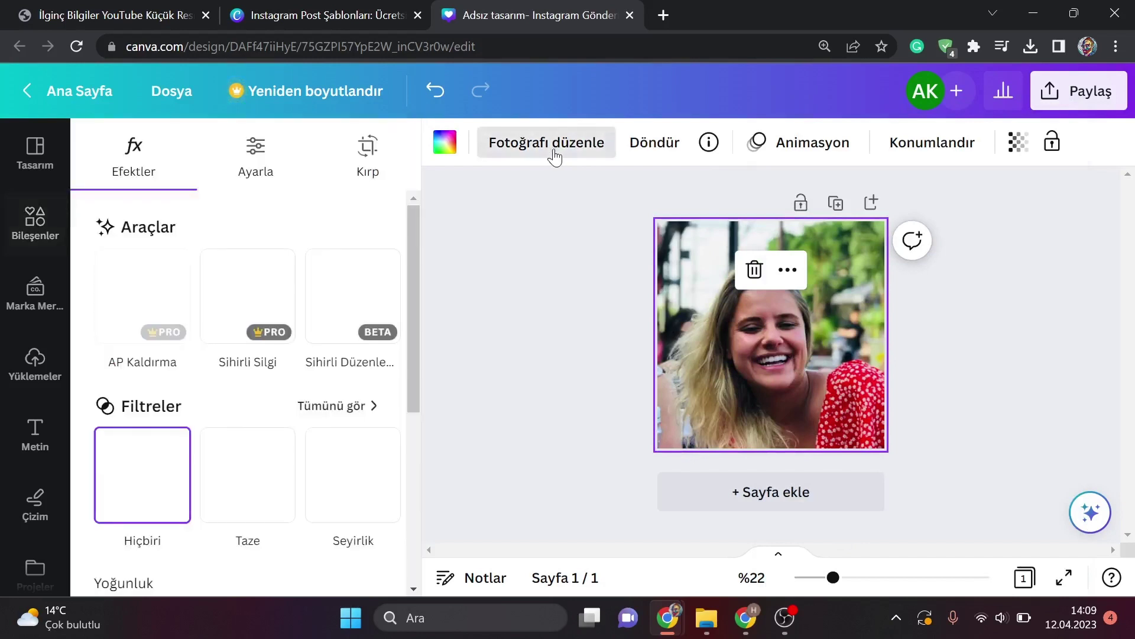
Step: Mask the woman's hair in Magic Edit using brush size 34
click(380, 300)
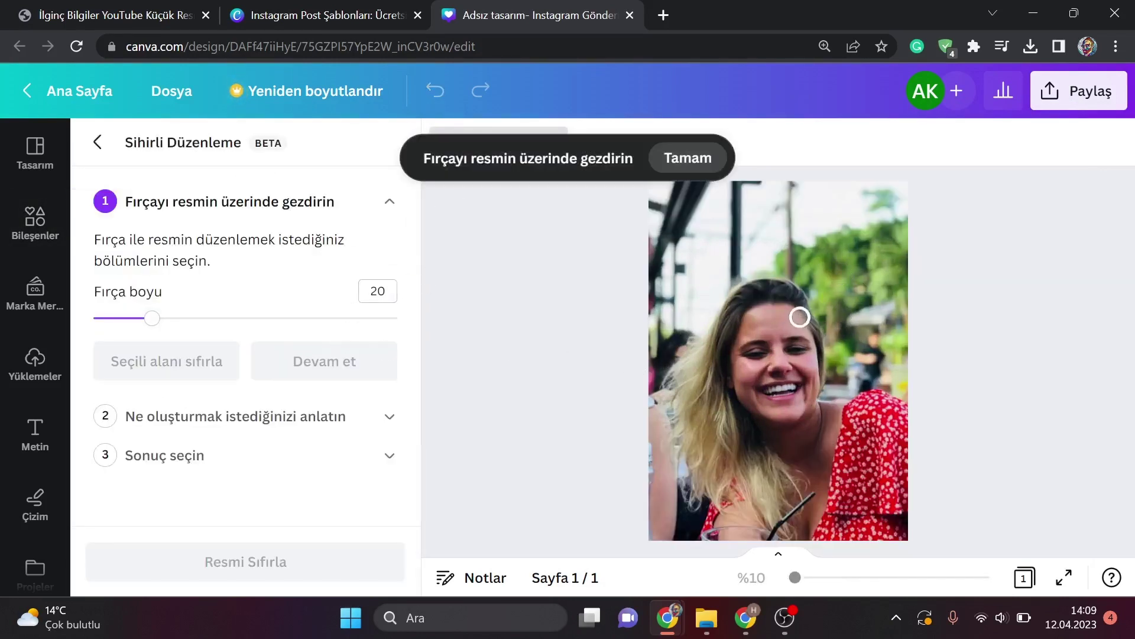
mouse_move(793, 295)
mouse_down()
mouse_move(748, 295)
mouse_move(720, 380)
mouse_move(785, 499)
mouse_move(778, 525)
mouse_move(751, 465)
mouse_up()
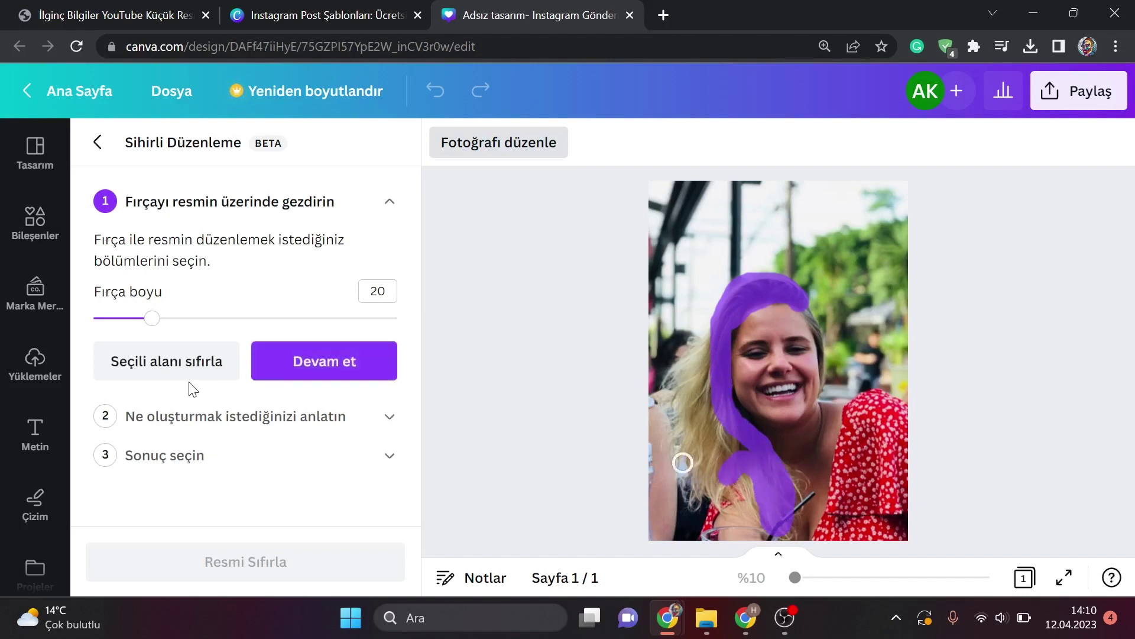
drag(152, 317, 194, 318)
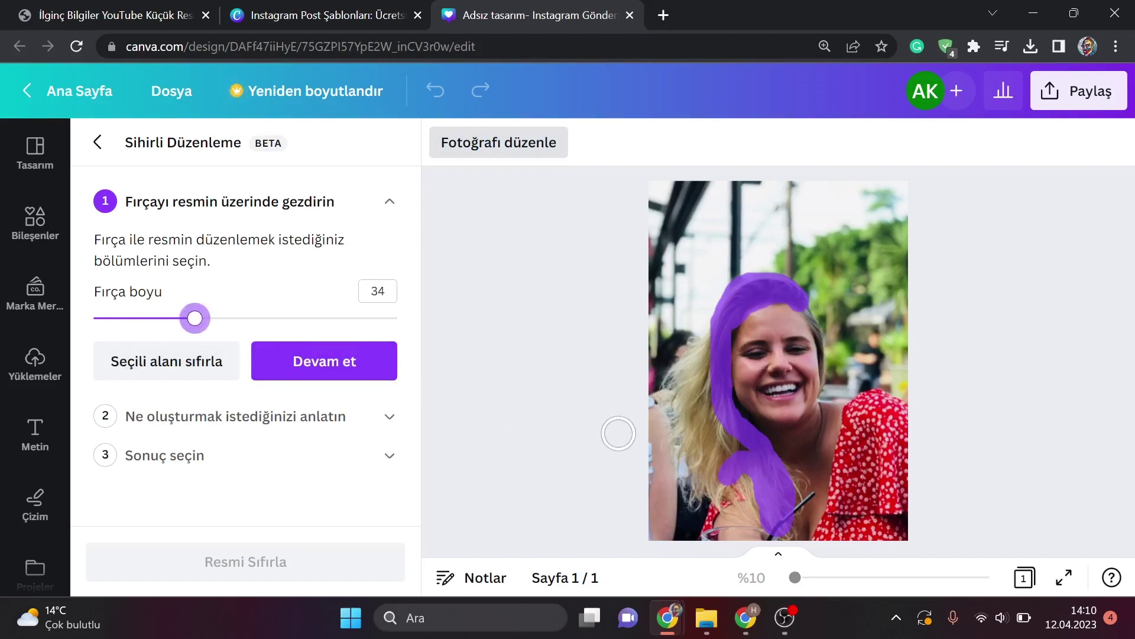
mouse_move(736, 447)
mouse_down()
mouse_move(712, 461)
mouse_move(712, 495)
mouse_move(680, 378)
mouse_move(709, 332)
mouse_move(702, 410)
mouse_up()
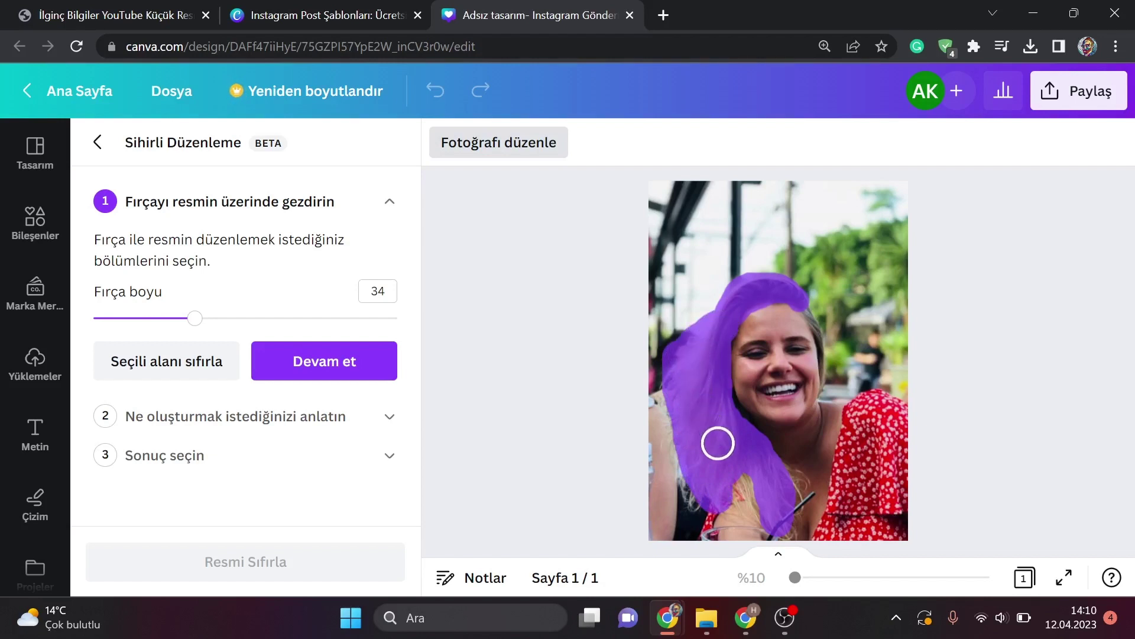
Step: Continue and write the prompt for short green hair ('kısa ve yeşil sa…')
click(322, 360)
click(301, 331)
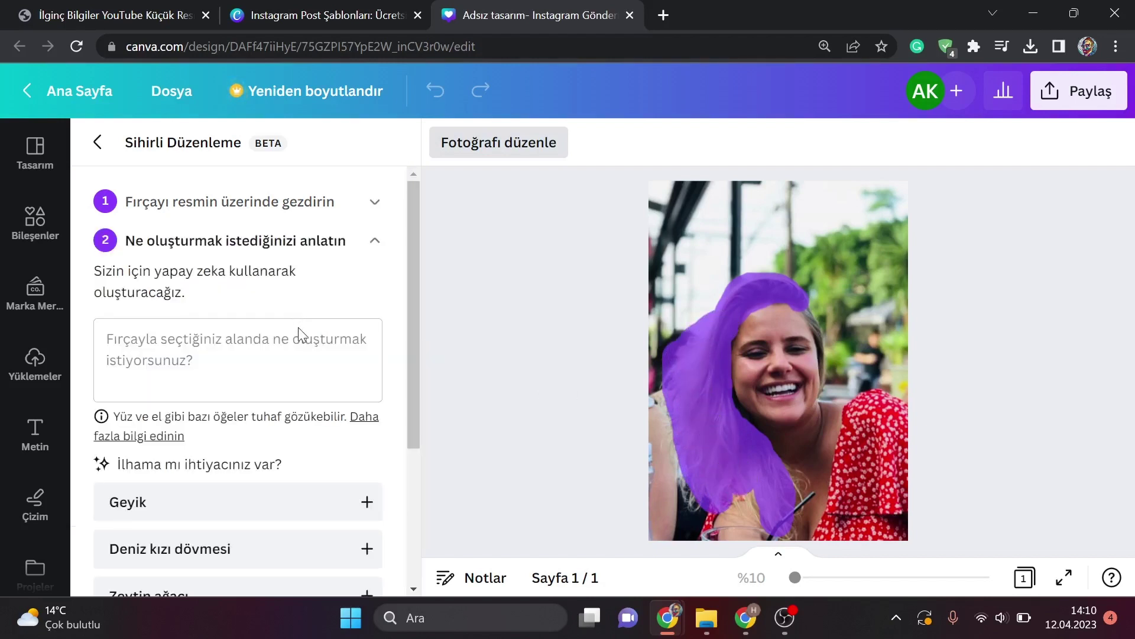
text(kısa ve yeşil saç)
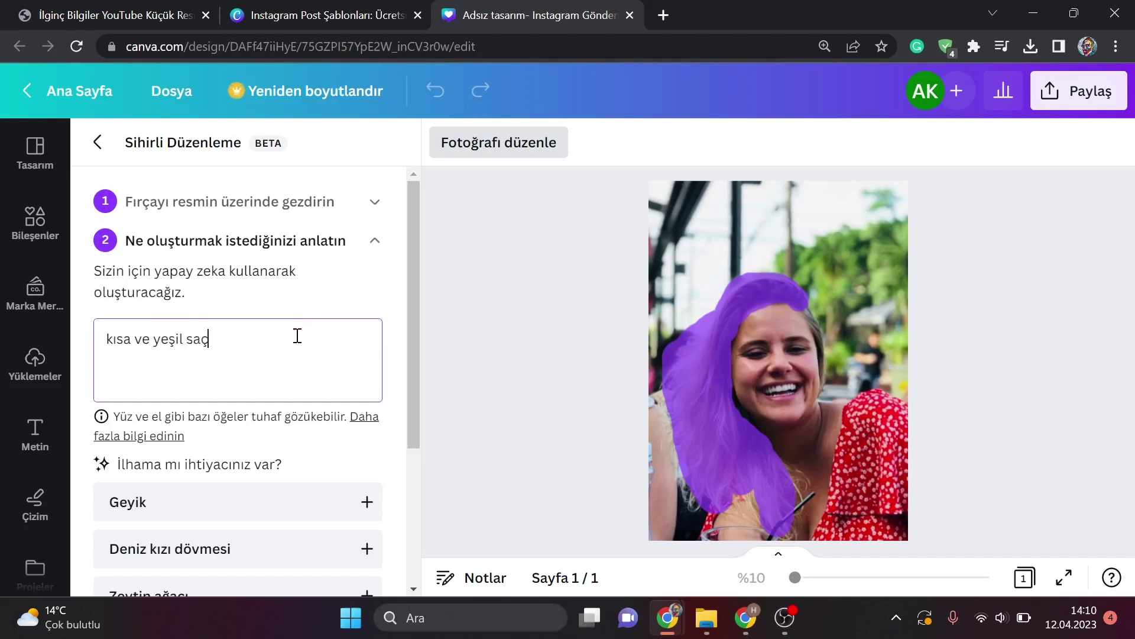
scroll(302, 384, down, 3)
Step: Generate green-hair results, compare all four, and keep the third streaked-green variant
click(307, 479)
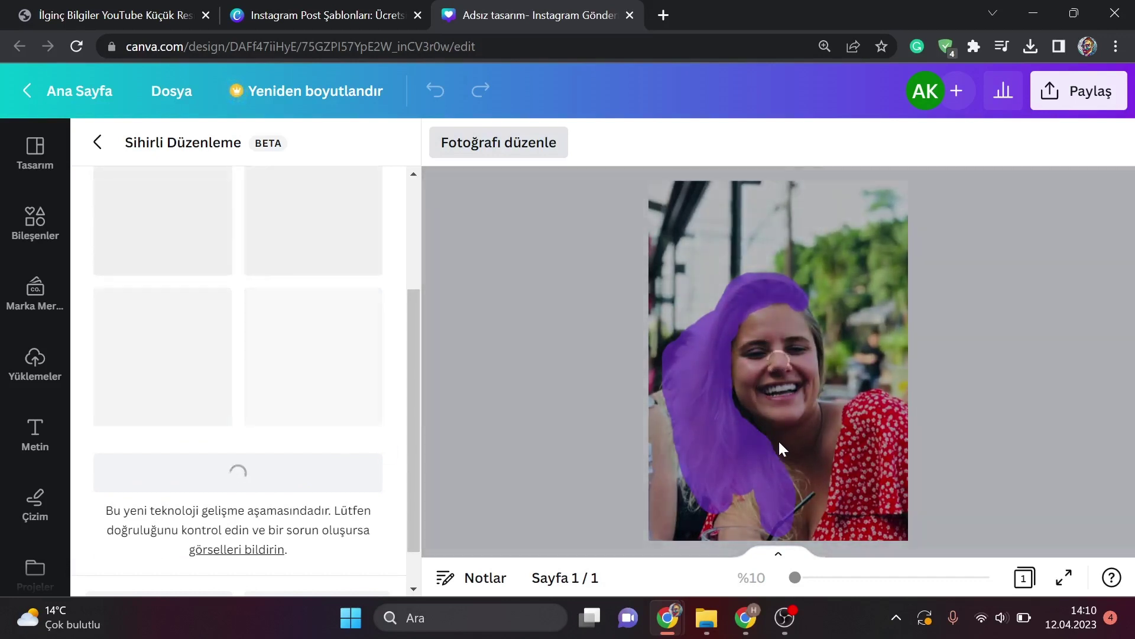
scroll(272, 317, up, 2)
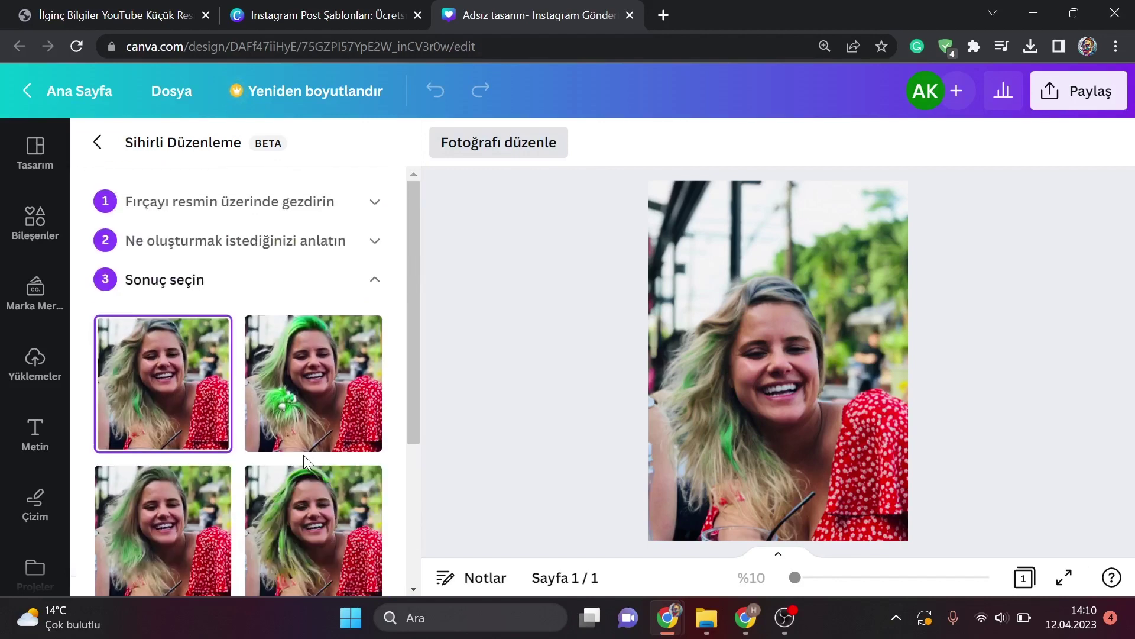
click(278, 469)
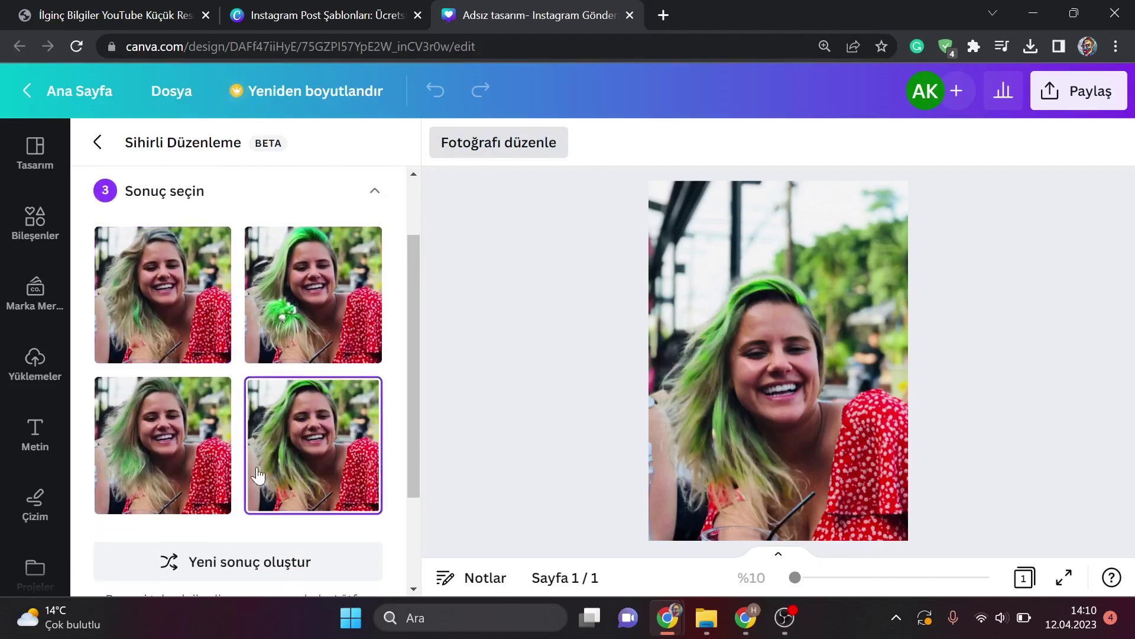
click(181, 468)
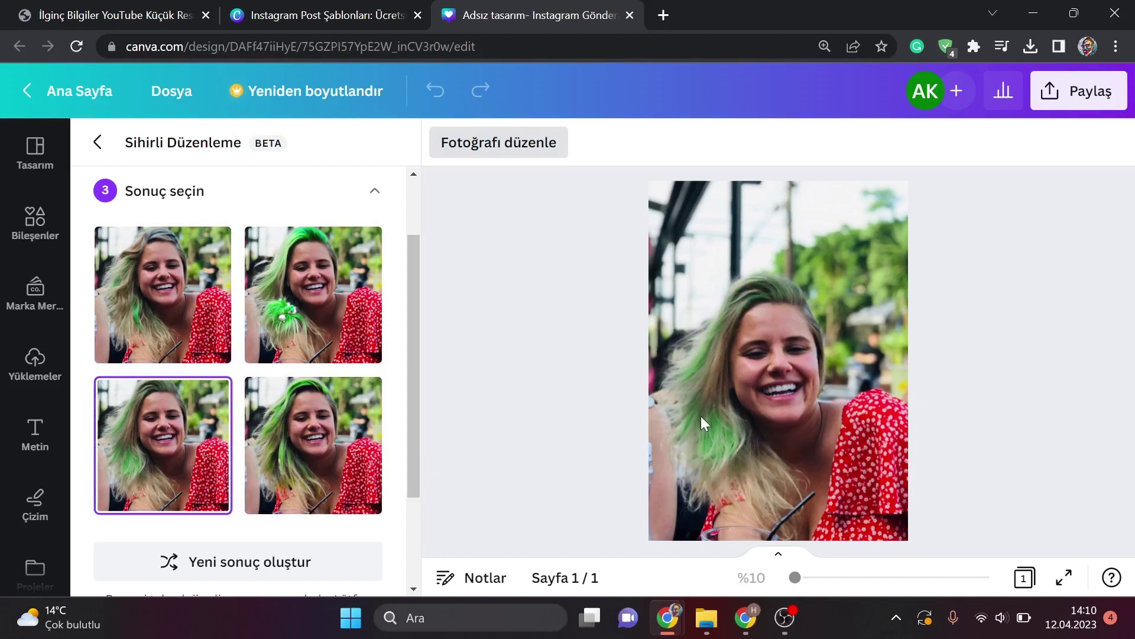
click(293, 476)
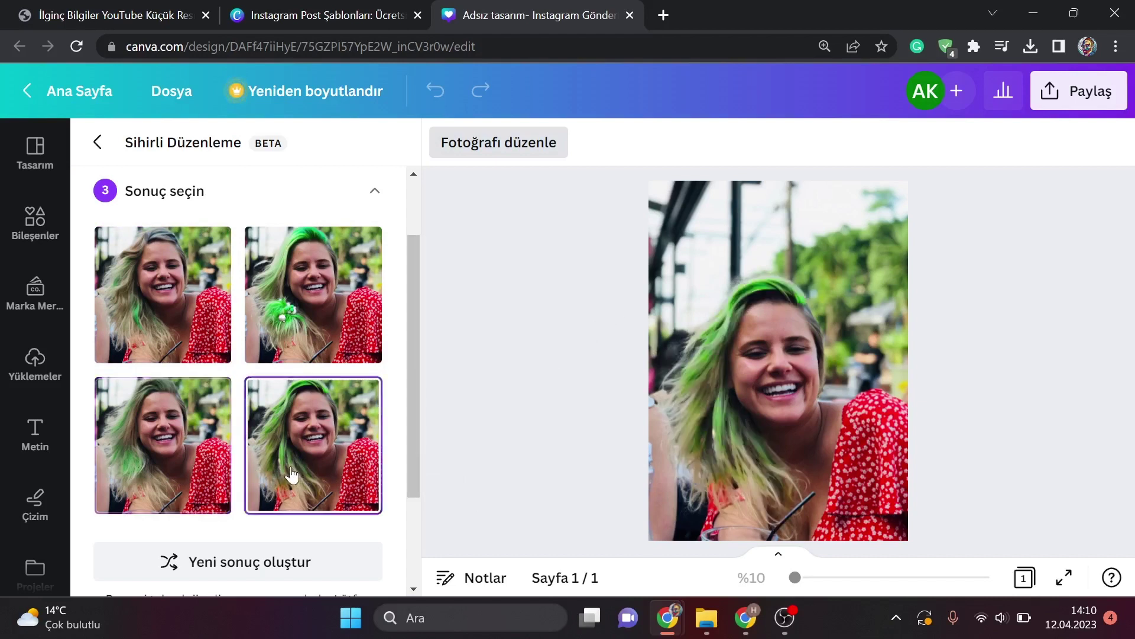
click(343, 304)
click(215, 453)
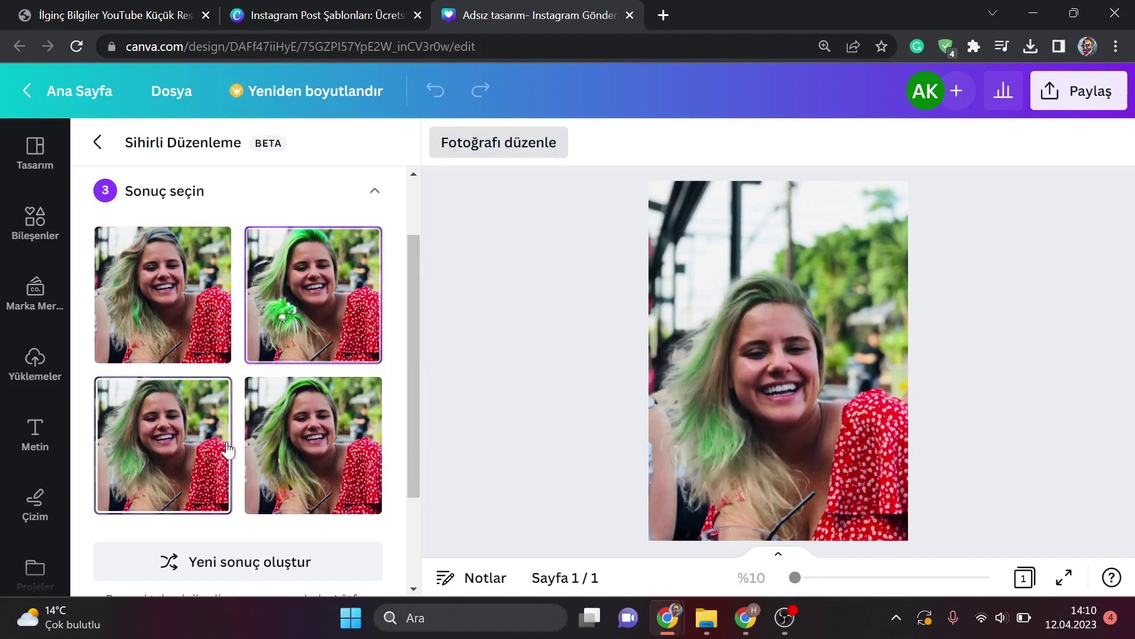
click(99, 142)
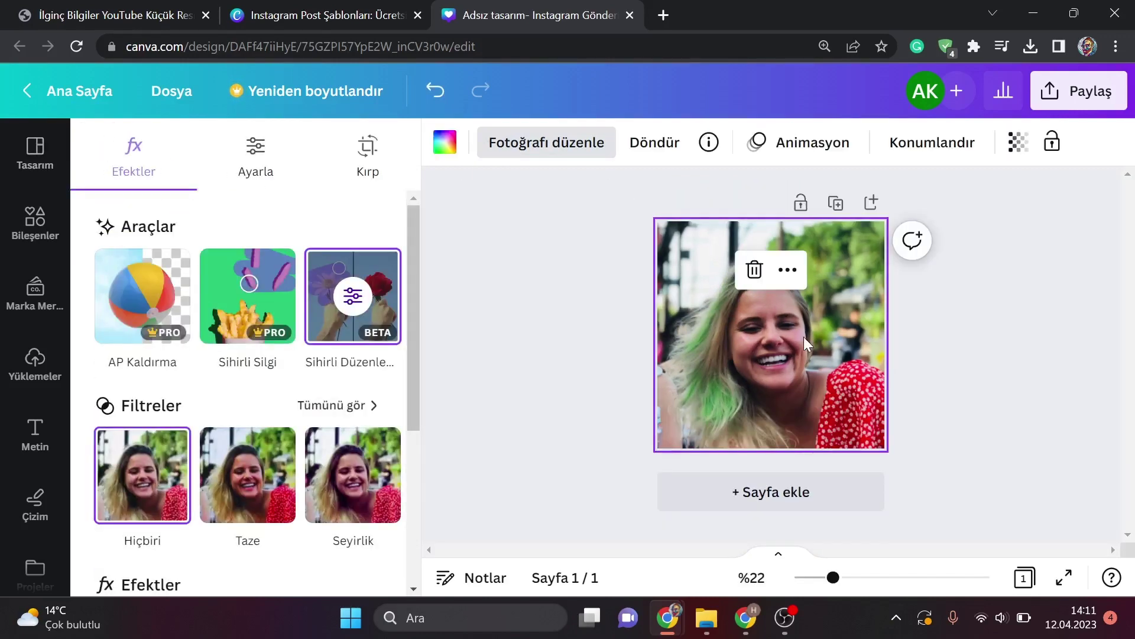
Step: Remove the green-hair photo and scroll through the full selfie photo results
key(Delete)
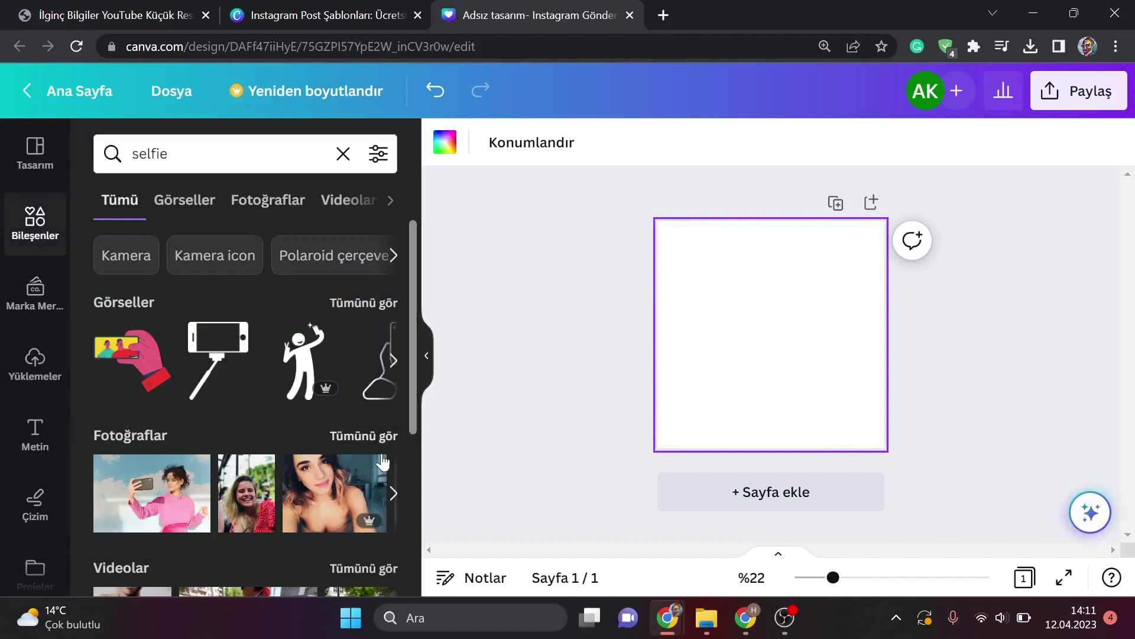
click(379, 445)
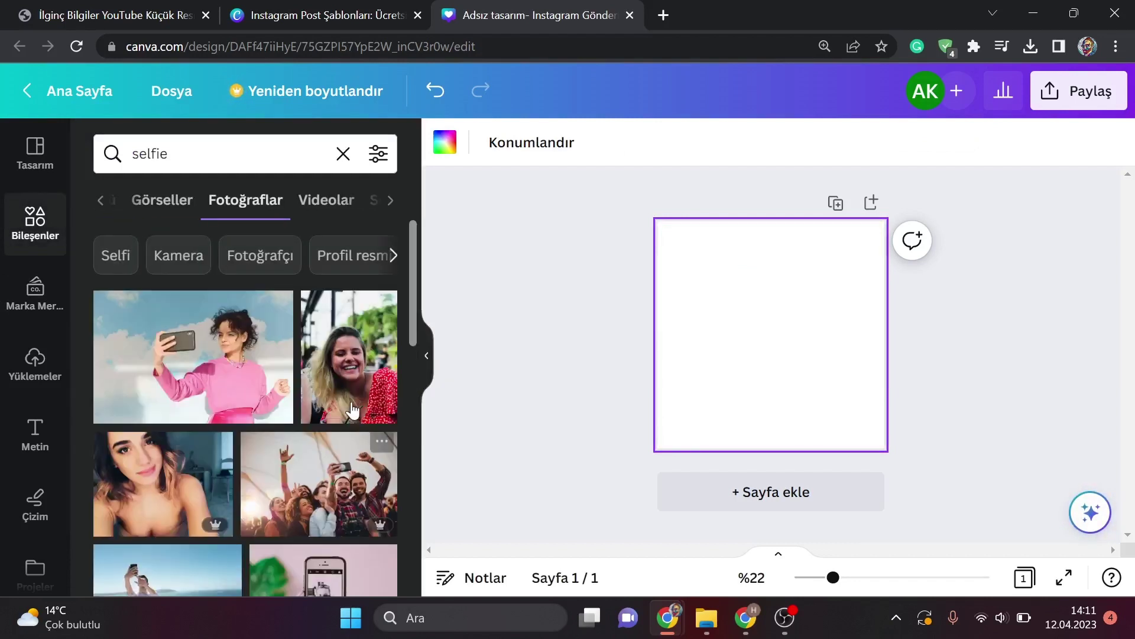
scroll(353, 421, down, 5)
scroll(350, 415, down, 2)
scroll(350, 421, down, 1)
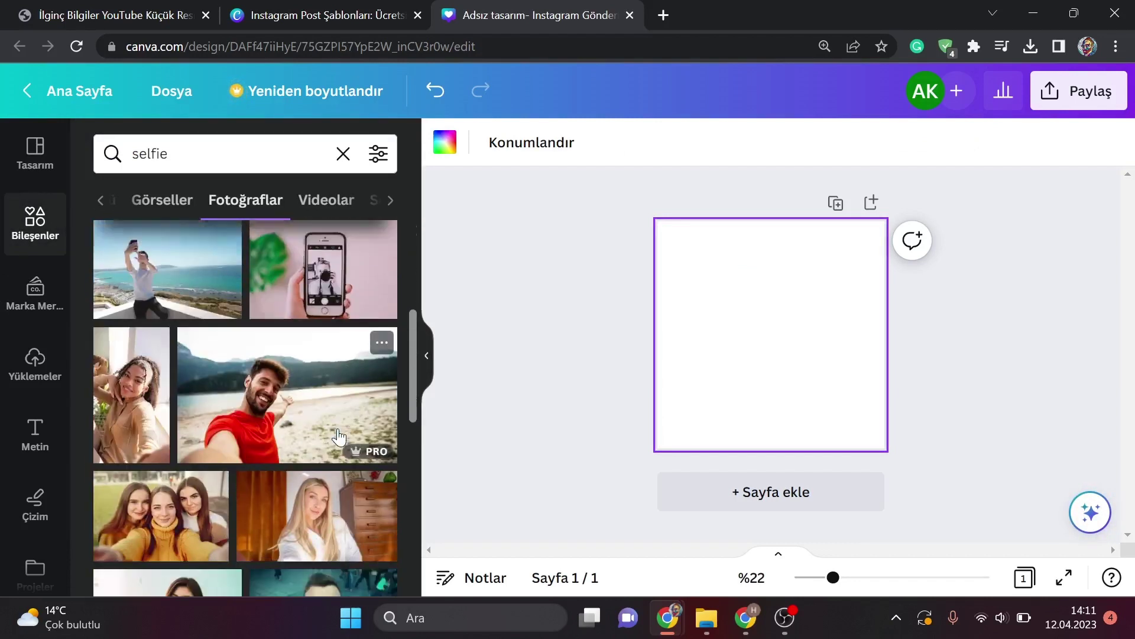
scroll(349, 423, down, 1)
scroll(343, 429, down, 2)
scroll(339, 438, down, 2)
scroll(339, 441, down, 3)
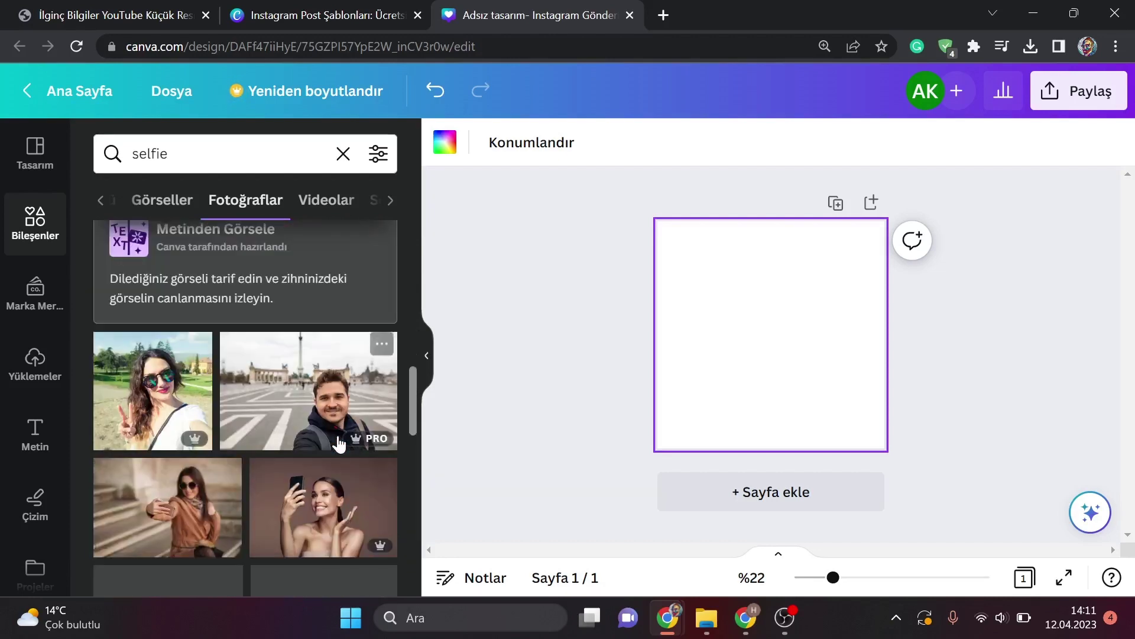
scroll(339, 444, down, 2)
scroll(338, 443, down, 2)
scroll(339, 442, down, 2)
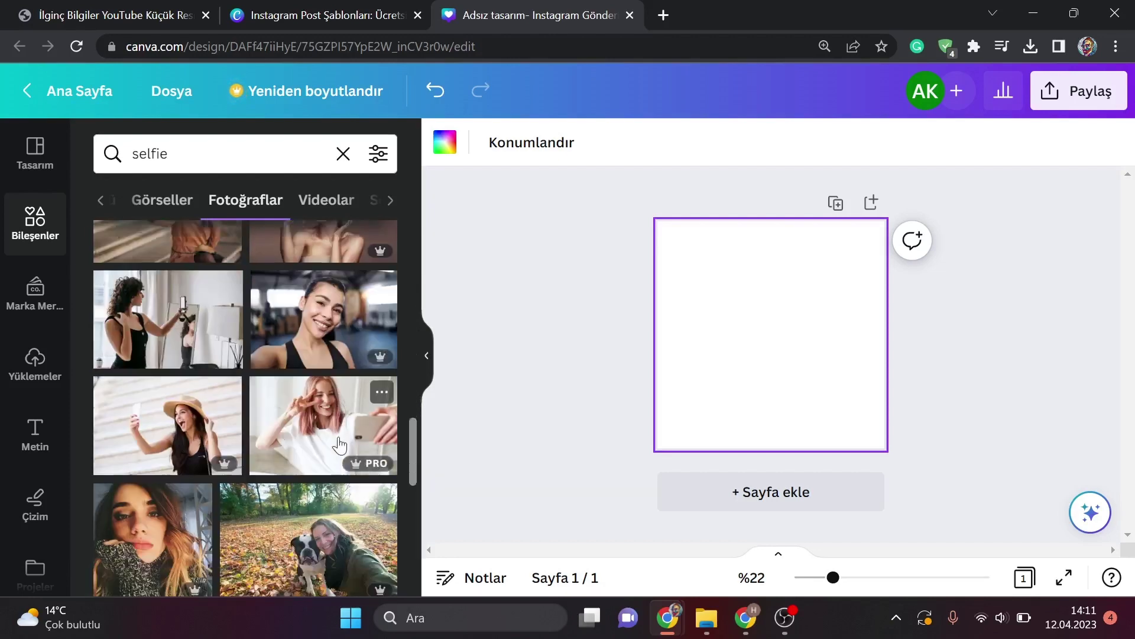
scroll(340, 443, down, 2)
scroll(342, 444, down, 2)
scroll(338, 443, down, 2)
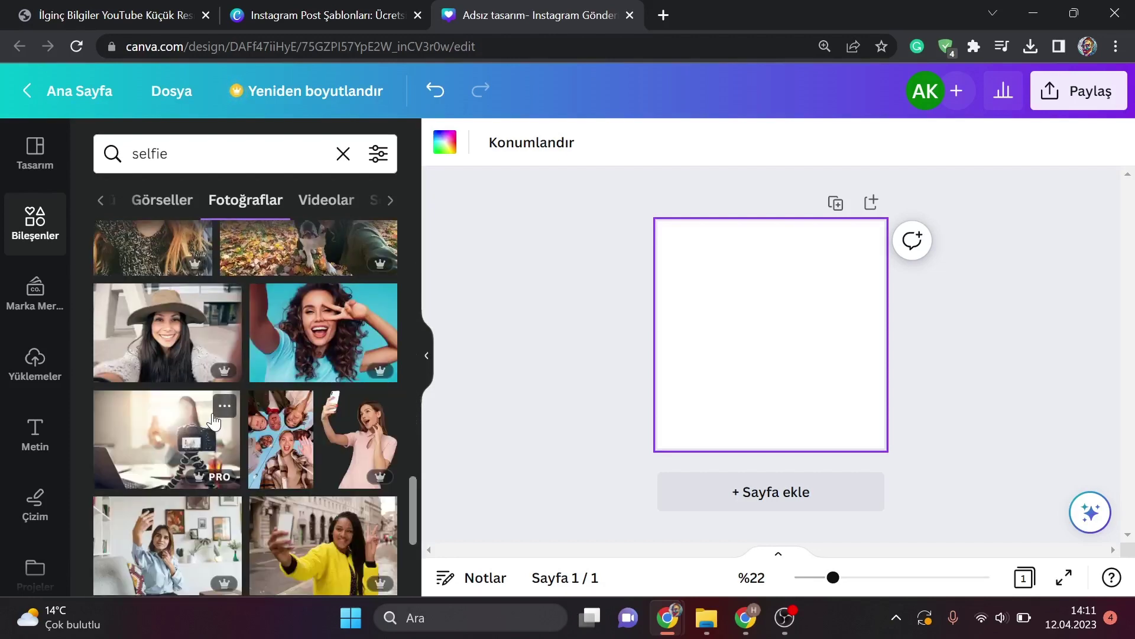
scroll(228, 444, down, 2)
scroll(227, 443, down, 2)
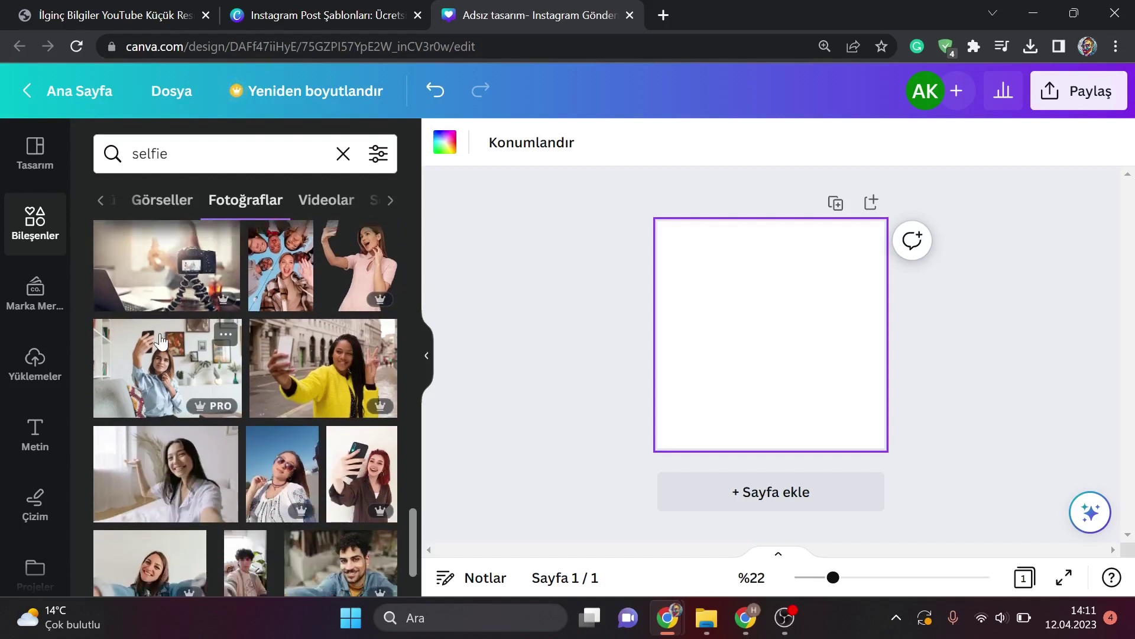
scroll(230, 456, down, 2)
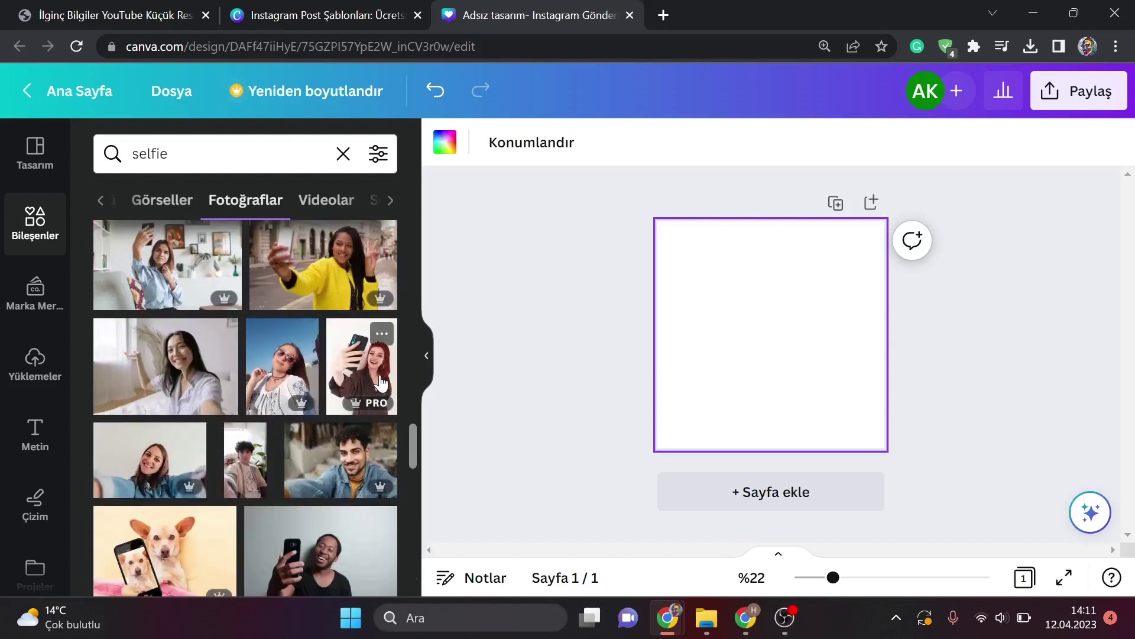
Step: Add the red-haired woman's phone selfie and set it as the page background
click(381, 383)
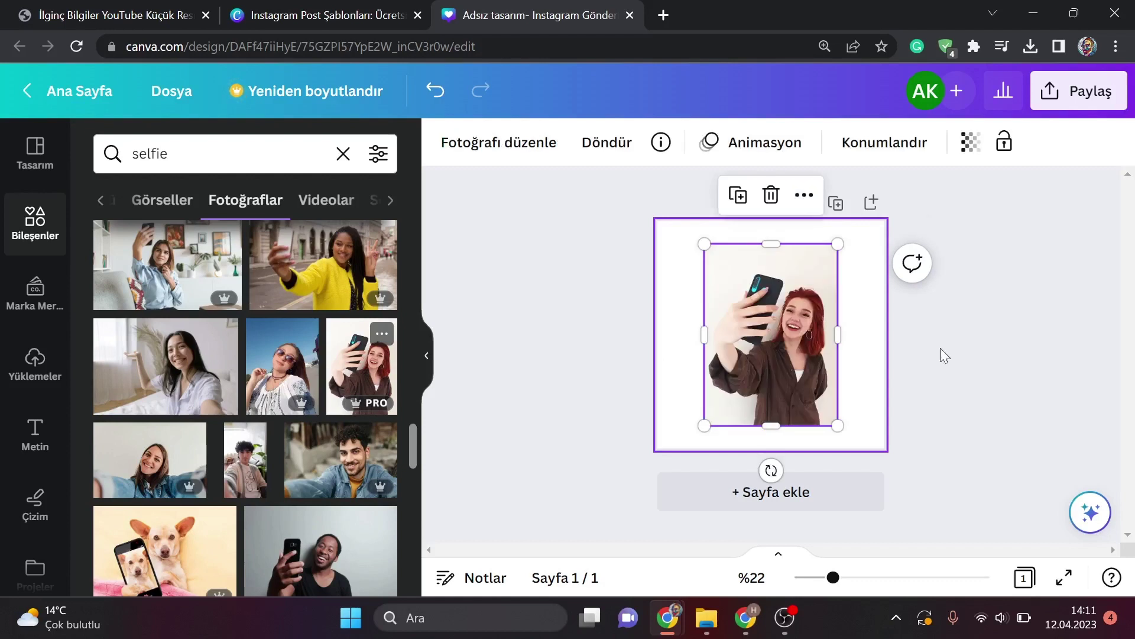
right_click(819, 349)
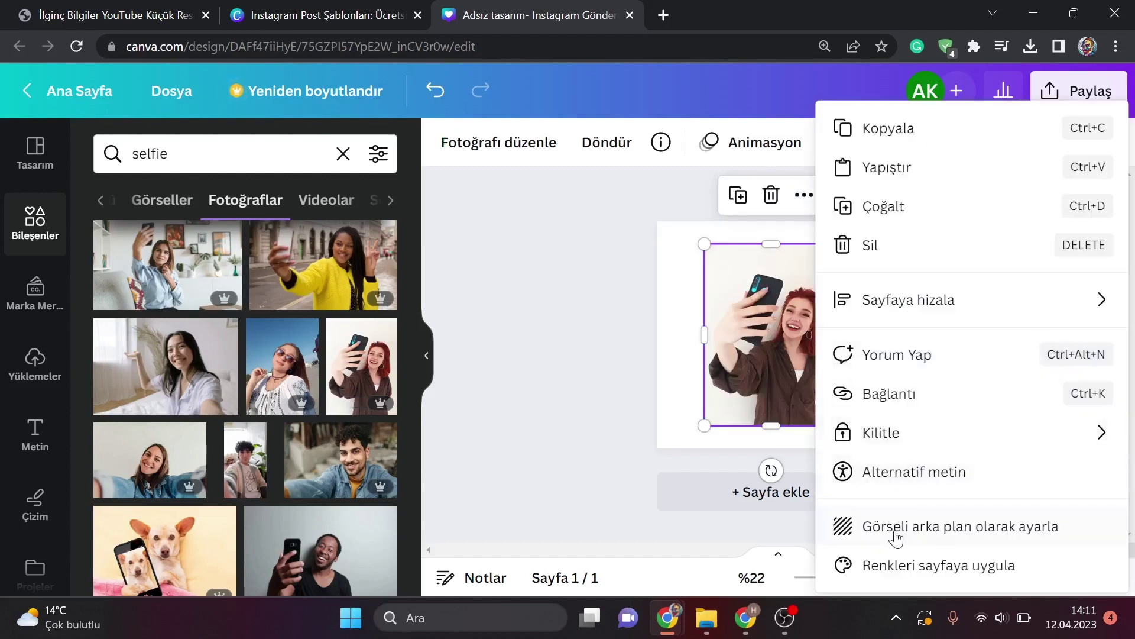
click(893, 527)
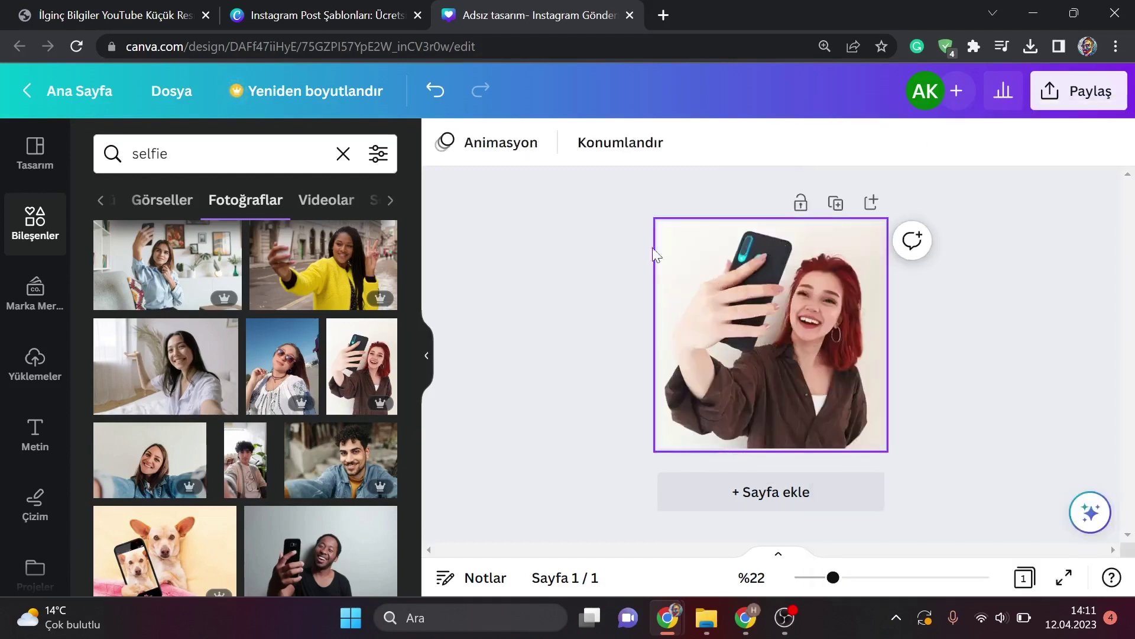
click(712, 326)
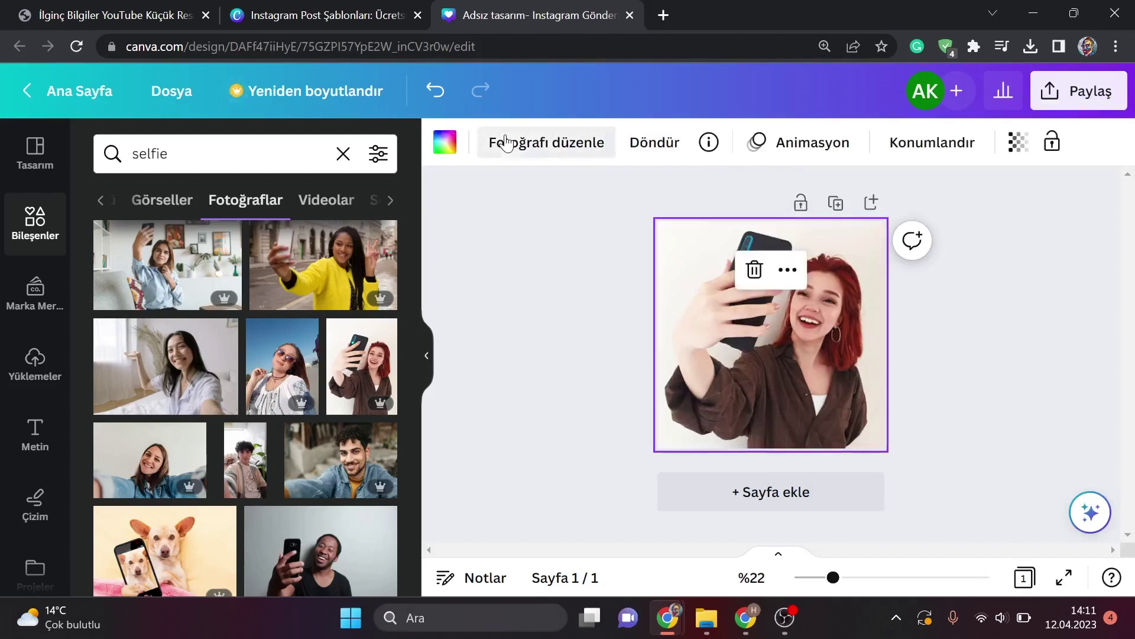
Step: Start Magic Edit on the selfie and dismiss the brushing tip
click(505, 142)
click(323, 302)
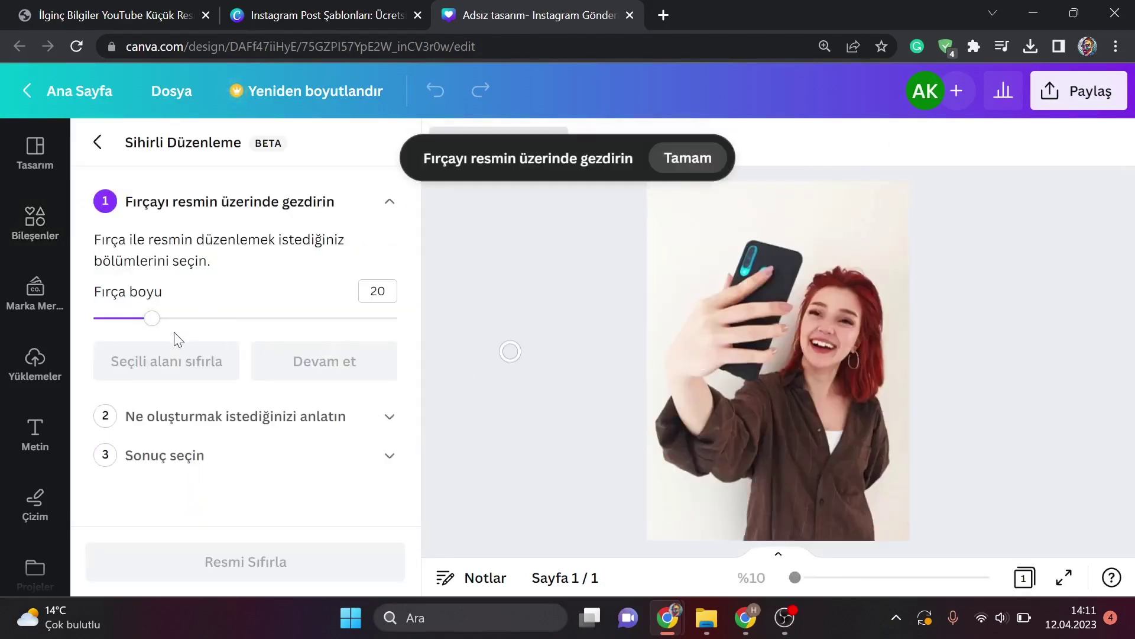
click(687, 158)
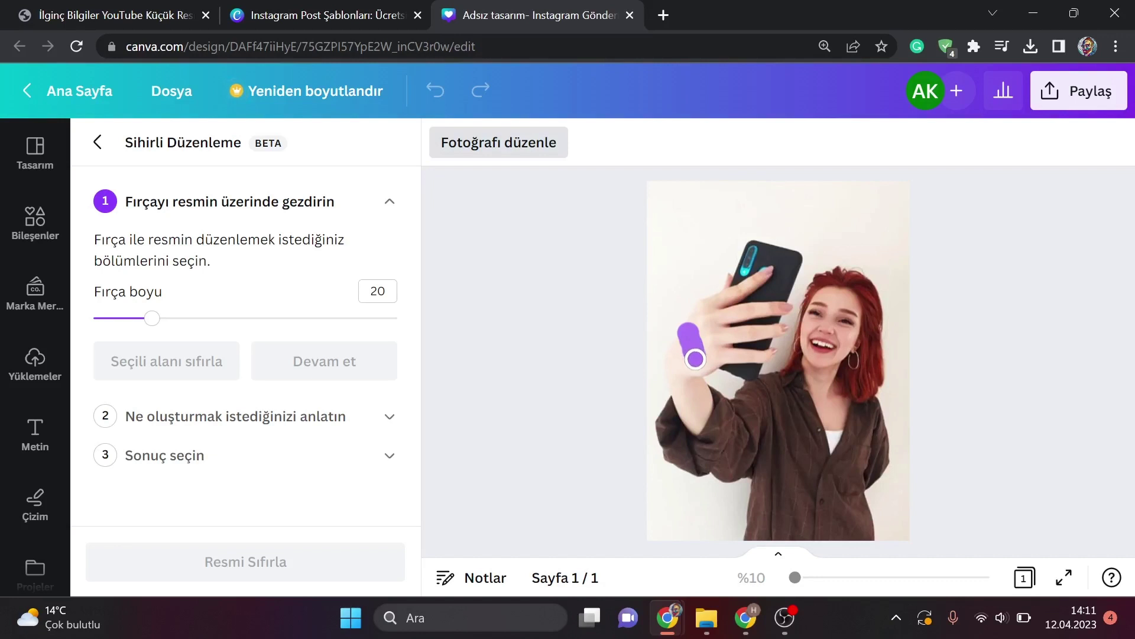
Step: Brush the back of her hand, enter a tattoo prompt ('döb…'), and generate four results
drag(696, 358, 696, 360)
click(254, 367)
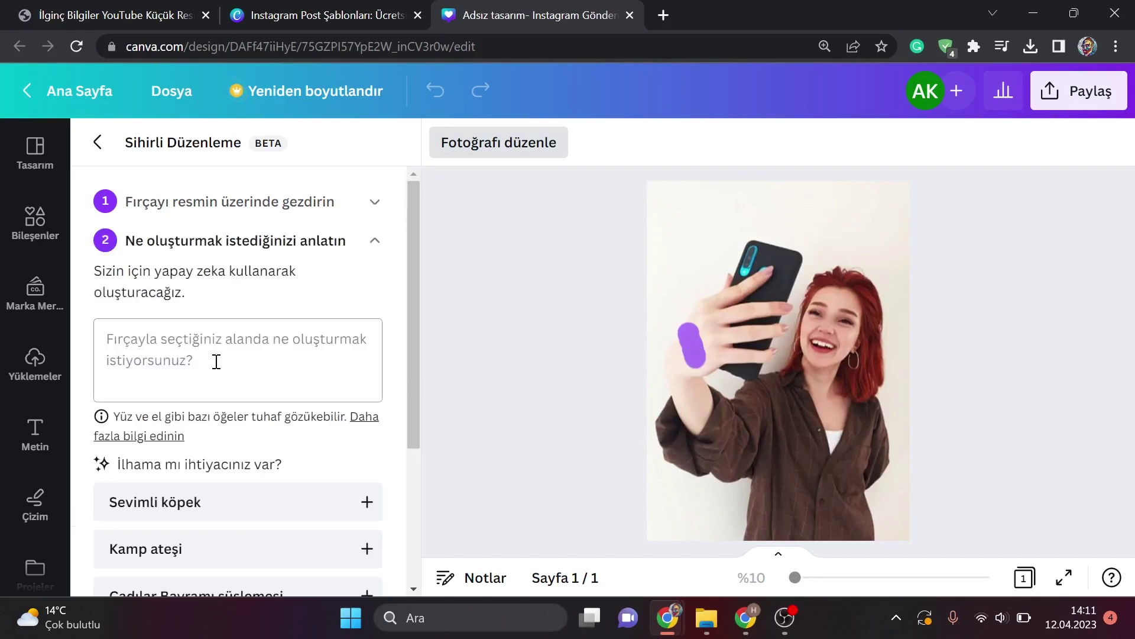
text(döb)
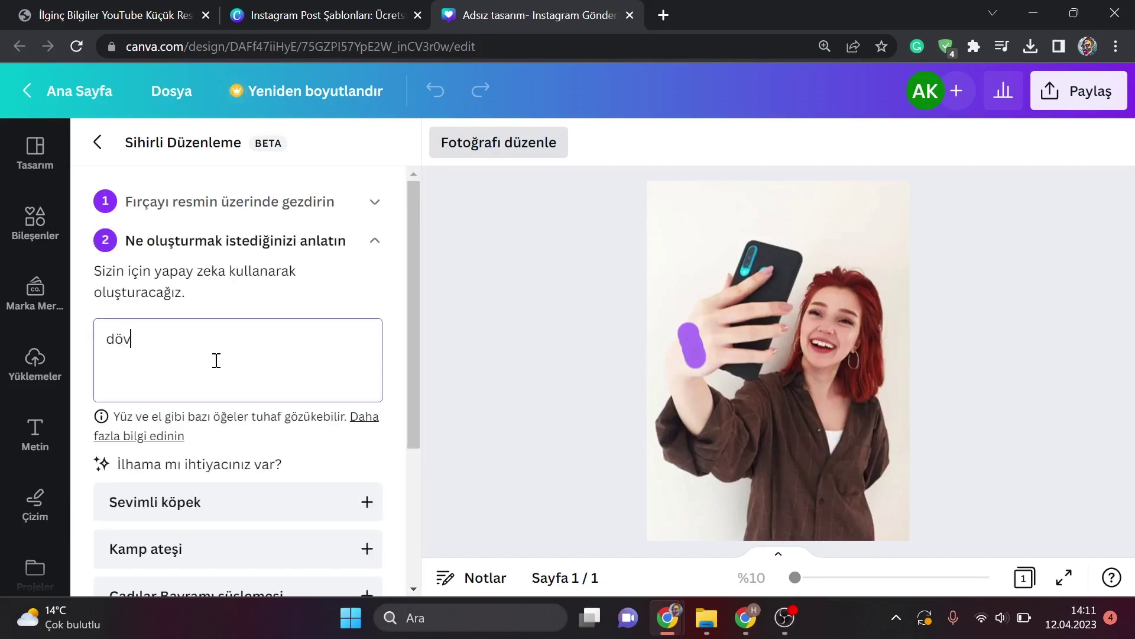
scroll(217, 364, down, 3)
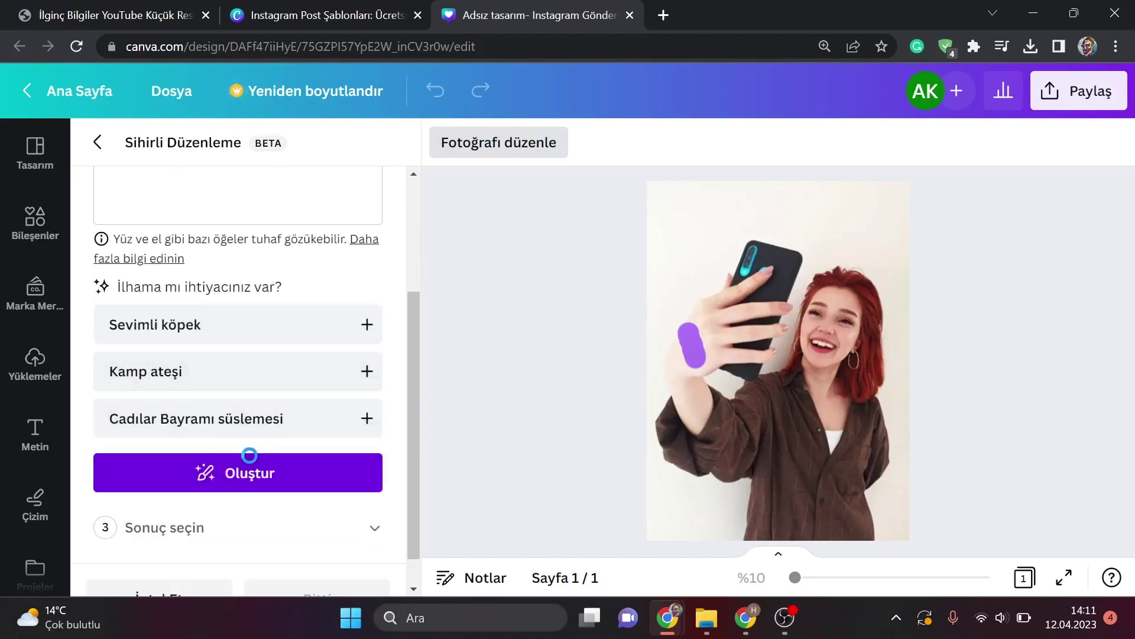
click(253, 464)
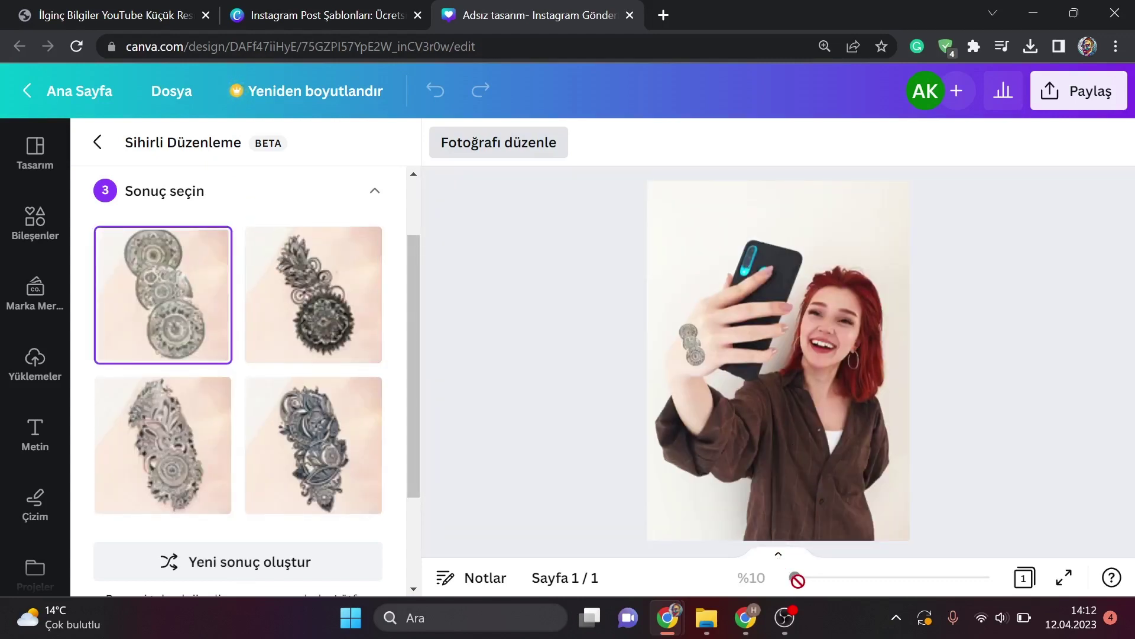
Step: Apply the fourth dark floral tattoo result to her hand and regenerate a fresh set of tattoo options
click(296, 443)
scroll(296, 438, down, 3)
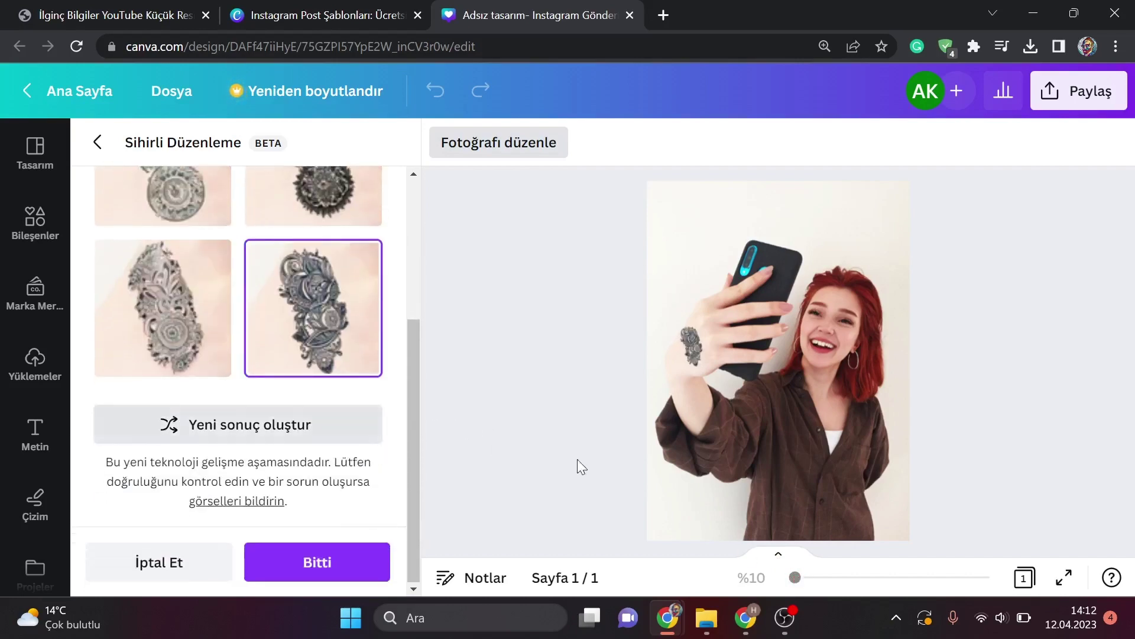
click(184, 424)
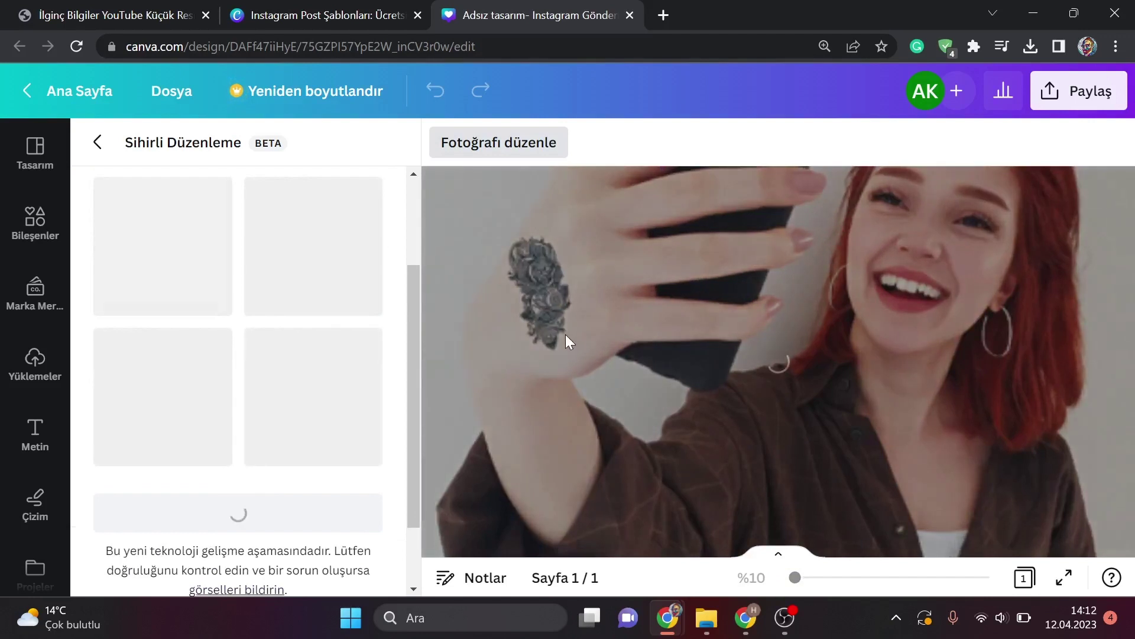
scroll(361, 366, down, 2)
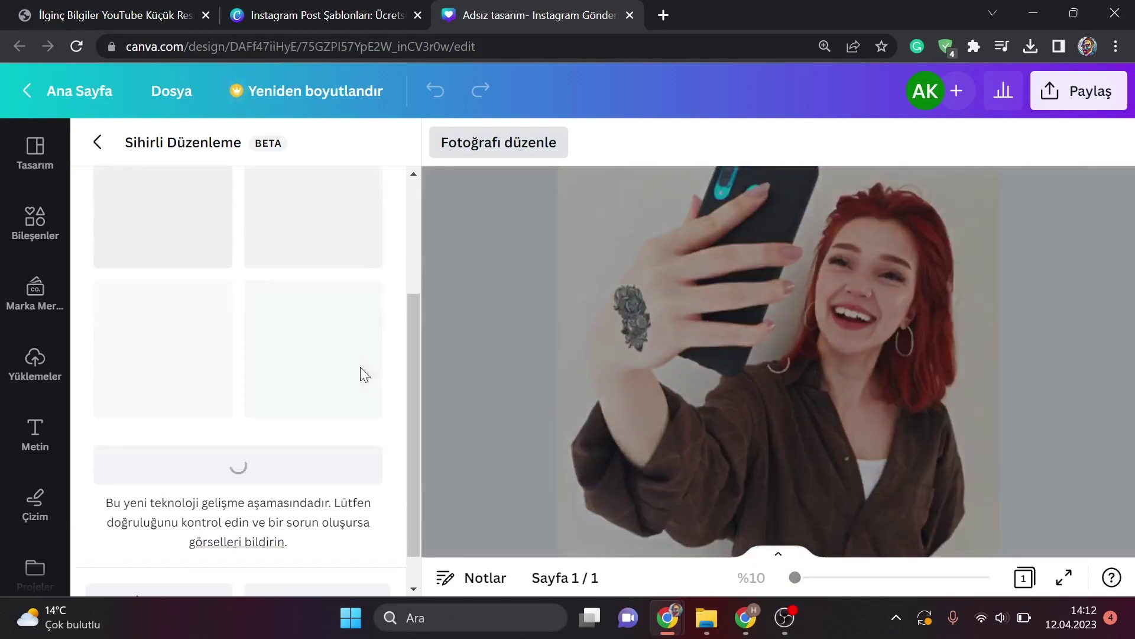
scroll(360, 366, up, 3)
scroll(360, 366, down, 2)
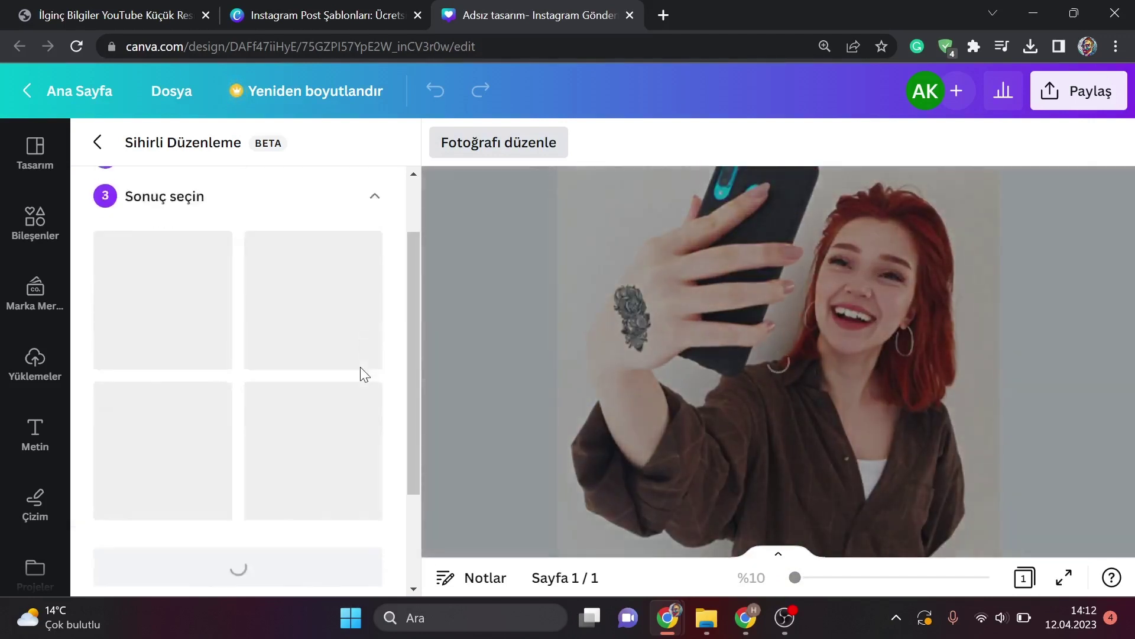
scroll(358, 372, down, 1)
scroll(294, 428, up, 2)
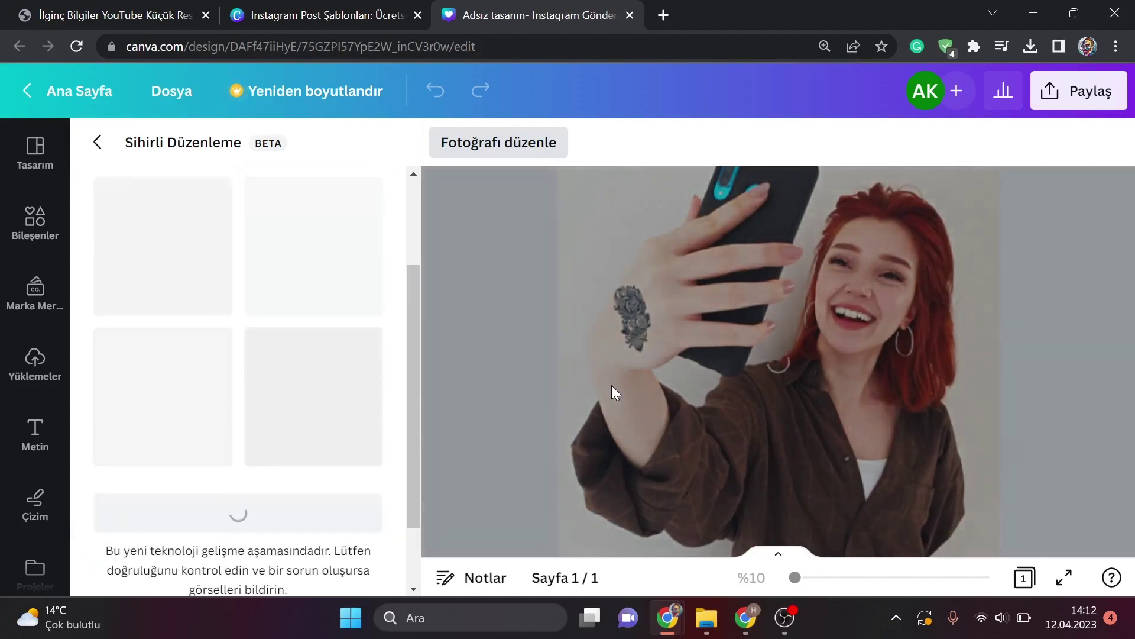
scroll(314, 331, up, 2)
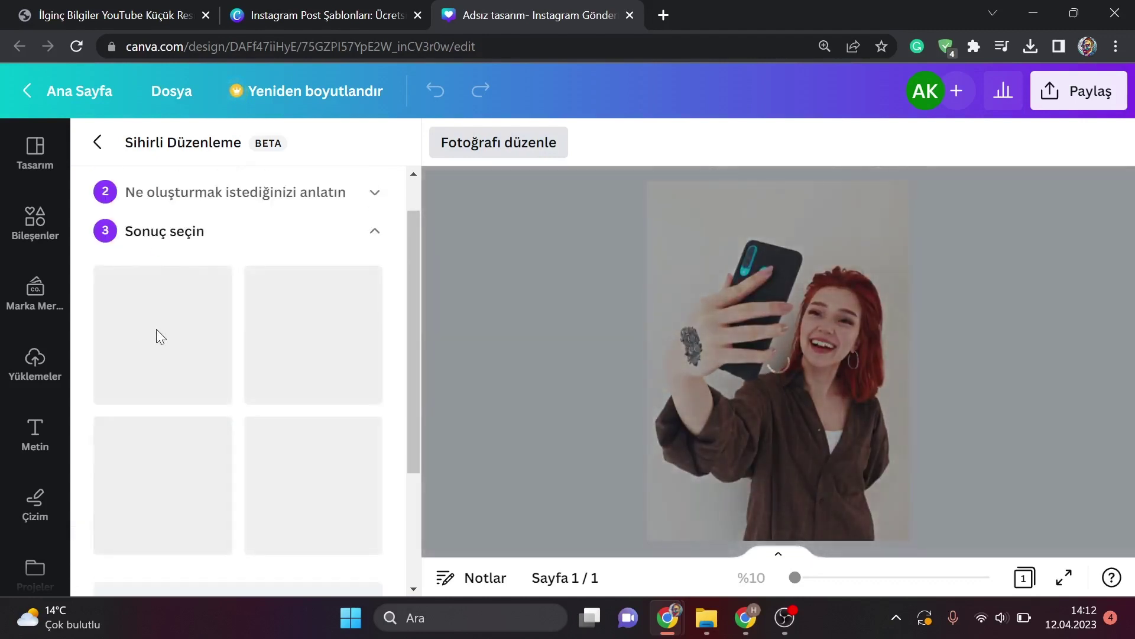
scroll(262, 389, down, 1)
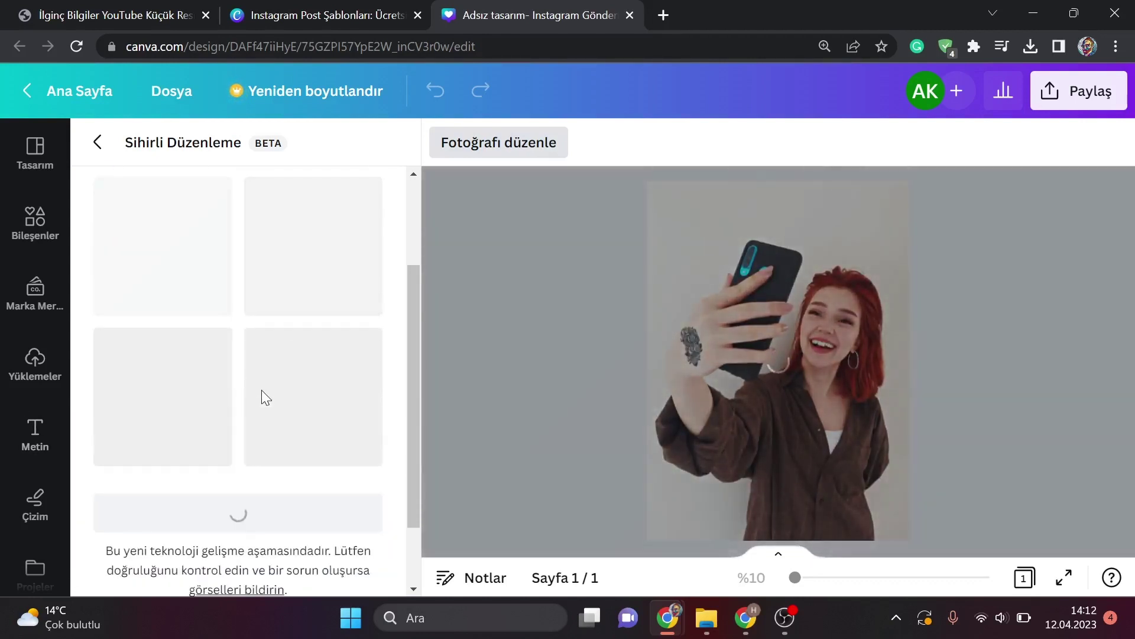
scroll(262, 391, up, 2)
scroll(257, 371, down, 1)
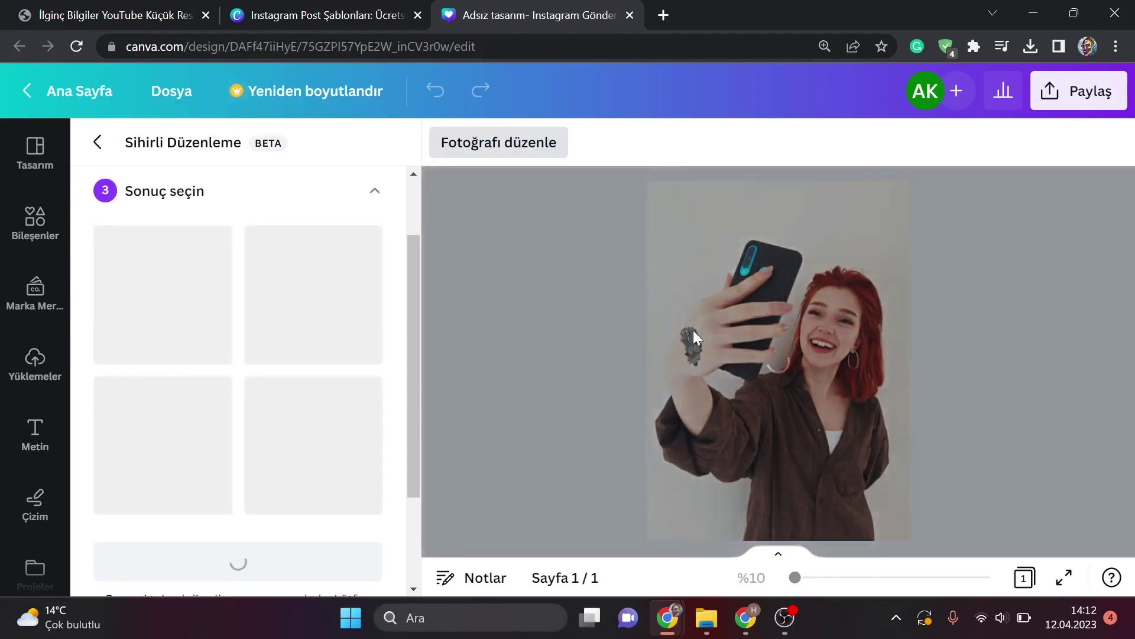
scroll(201, 435, down, 2)
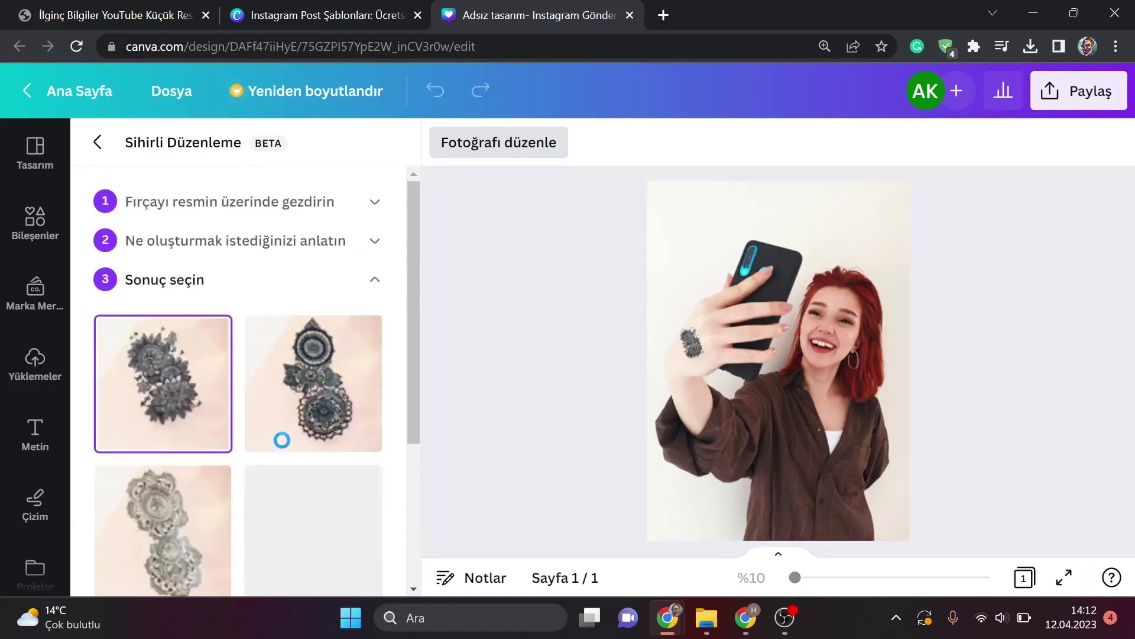
Step: Keep the dark tattoo on her hand, zoom the page in, and leave Magic Edit
scroll(281, 444, down, 3)
click(309, 579)
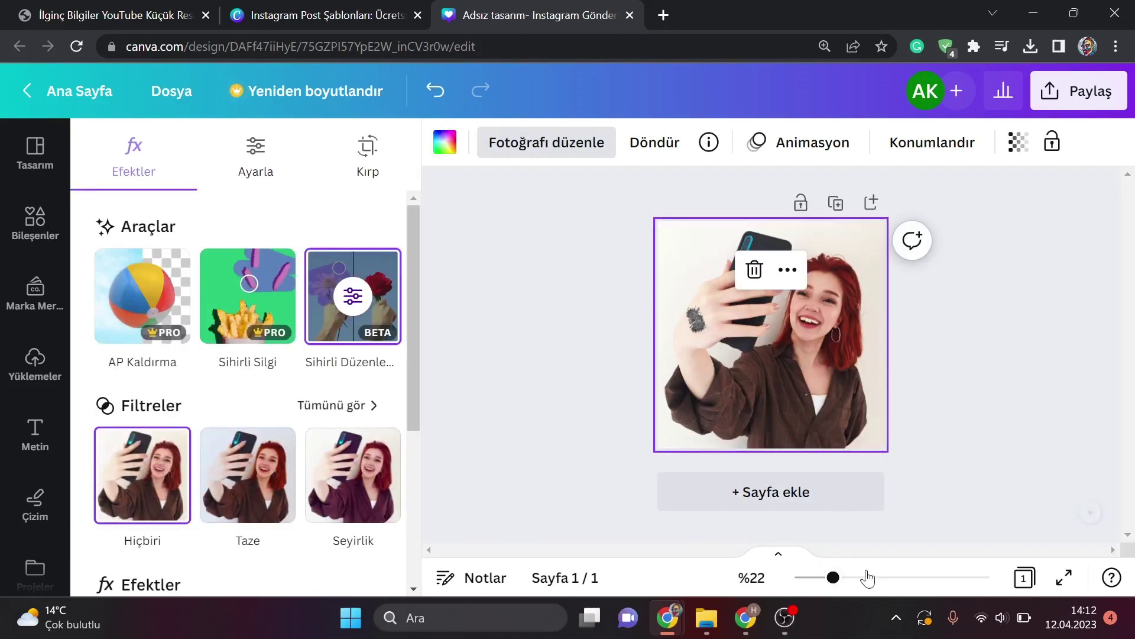
click(901, 577)
drag(926, 578, 847, 577)
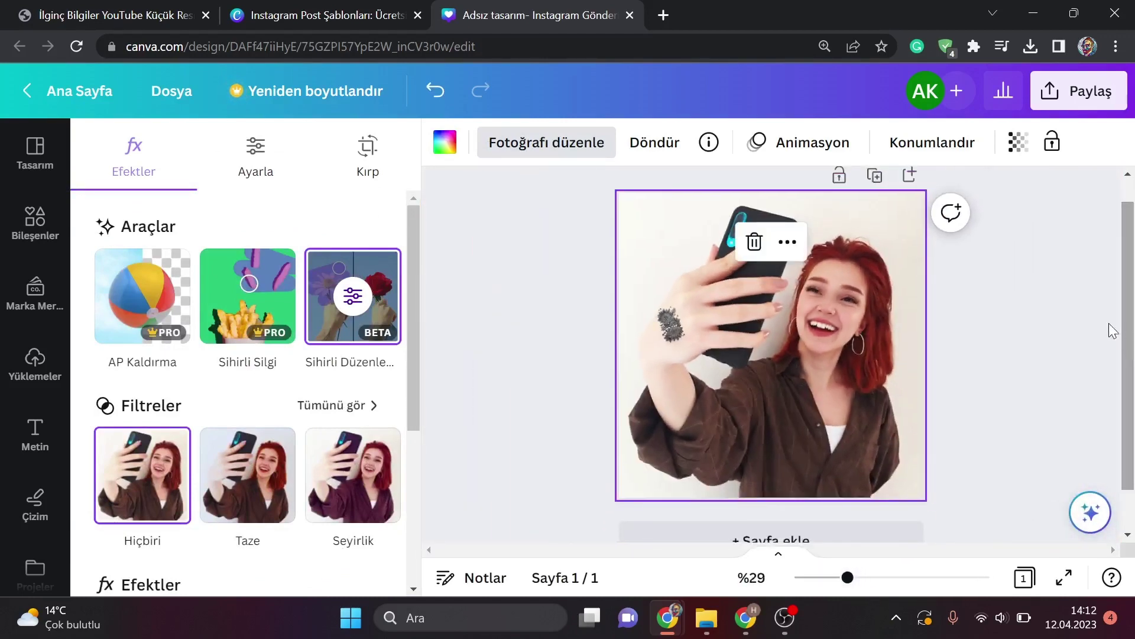
key(Escape)
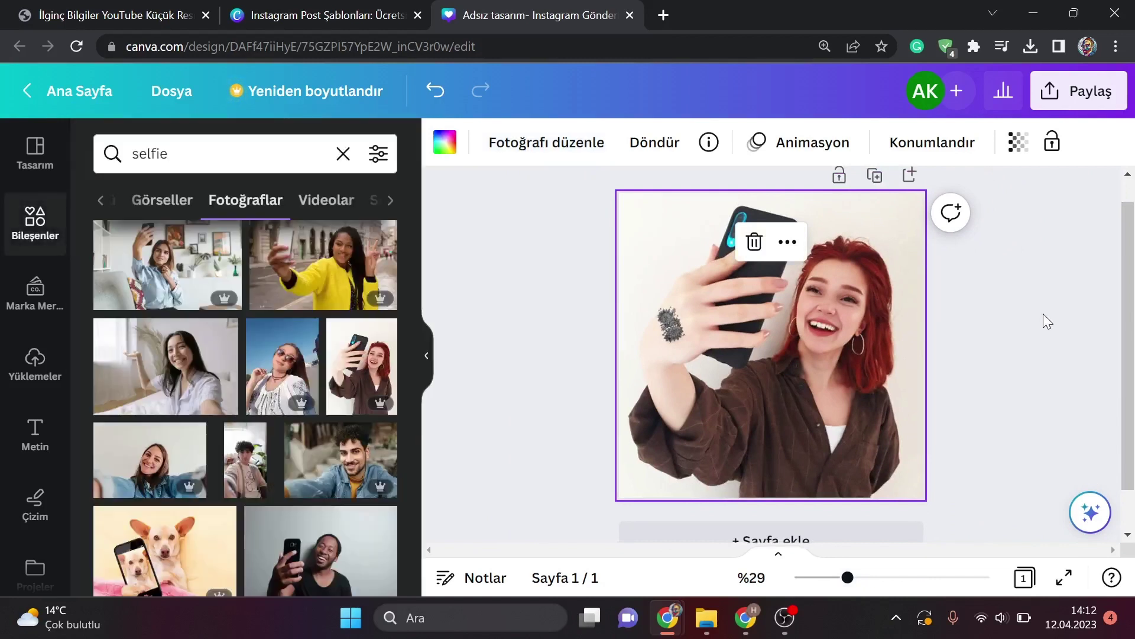